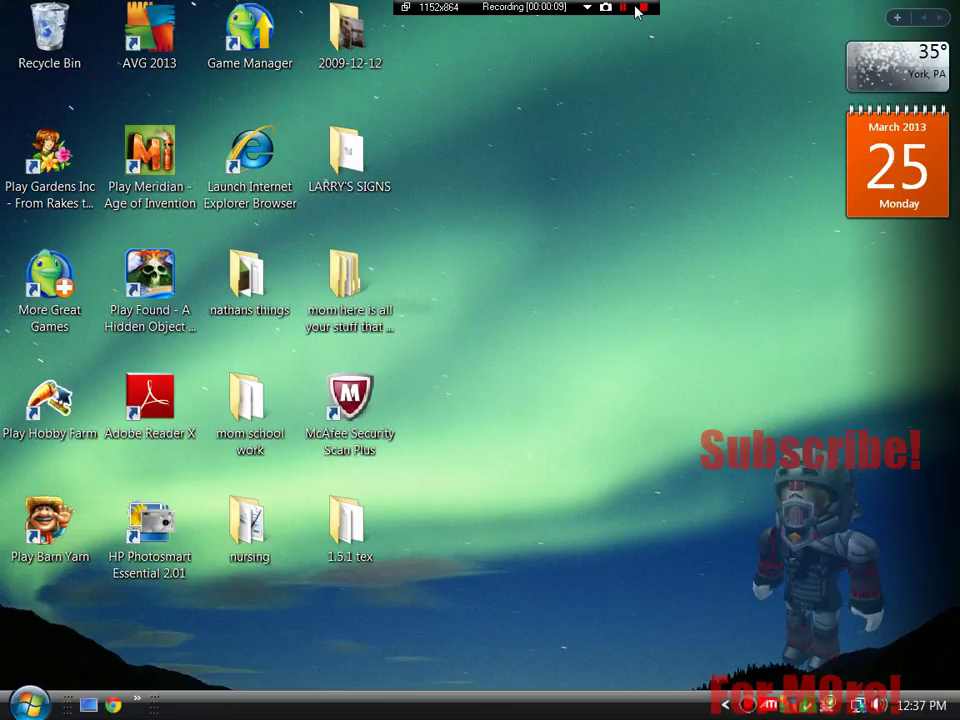
In Chrome, search Google for minecraft forge and open the file downloads page of the Minecraft Forge forum
{"action": "left_click", "coordinate": [113, 705]}
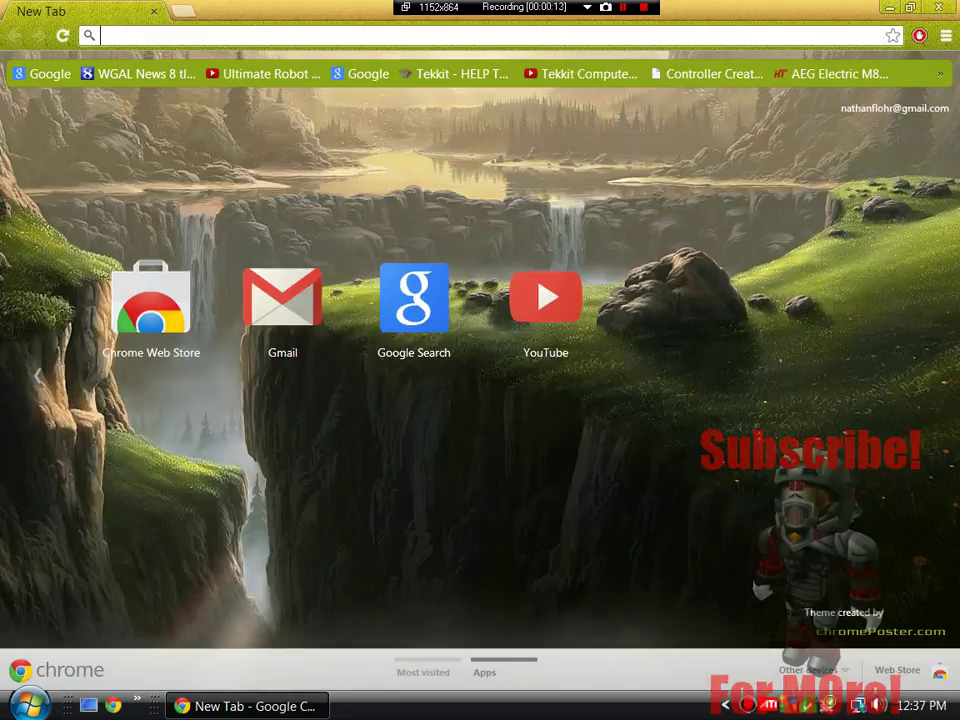
{"action": "type", "text": "mine"}
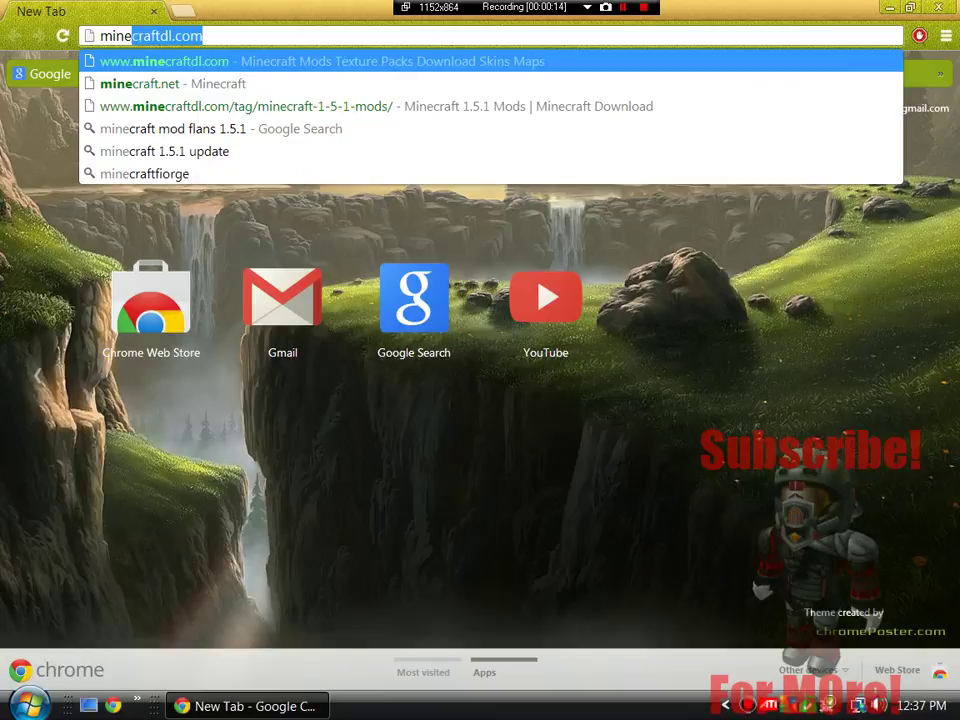
{"action": "type", "text": "craft forge"}
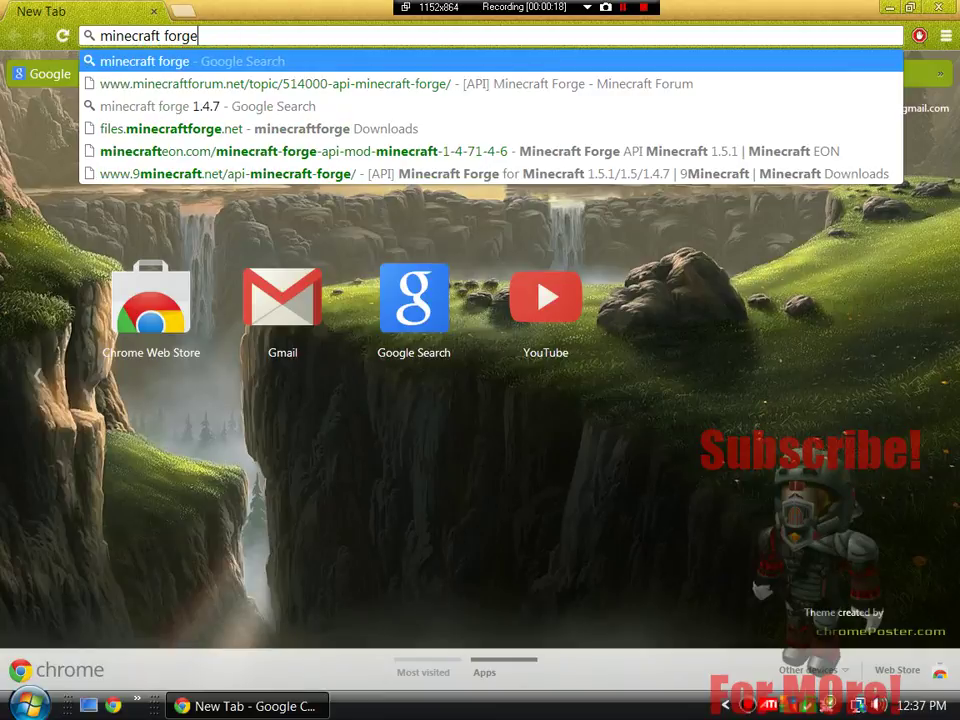
{"action": "key", "text": "Return"}
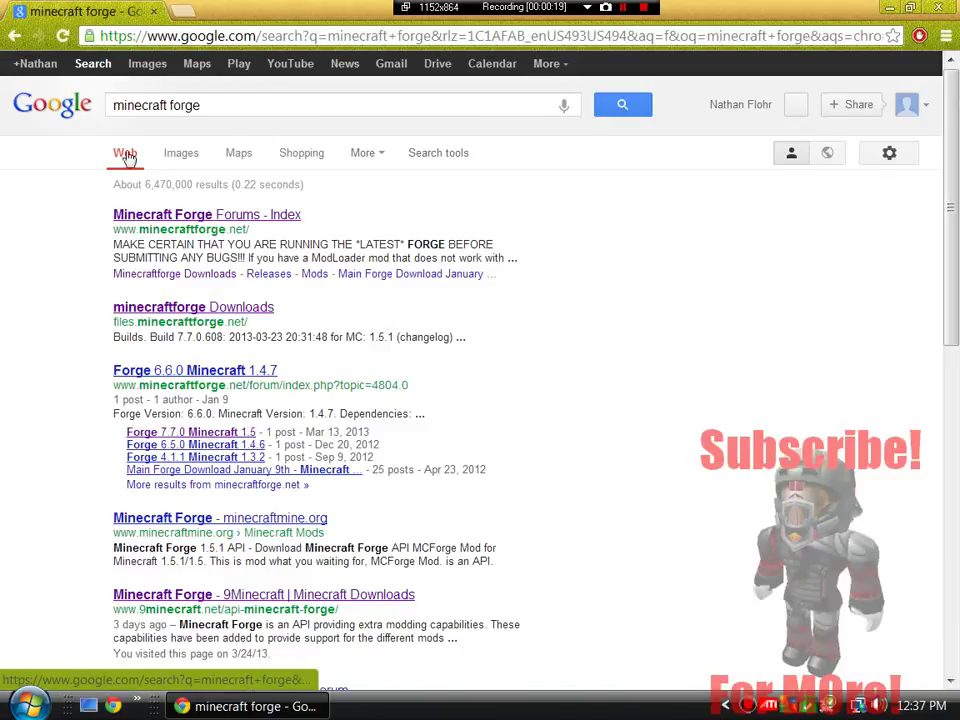
{"action": "left_click", "coordinate": [208, 215]}
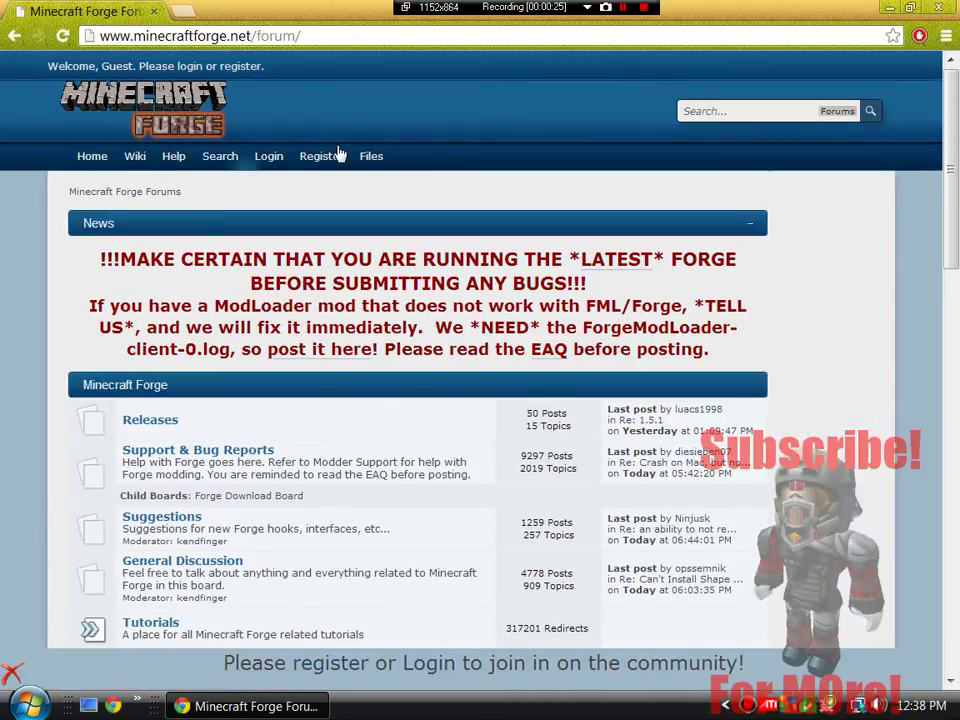
{"action": "left_click", "coordinate": [373, 158]}
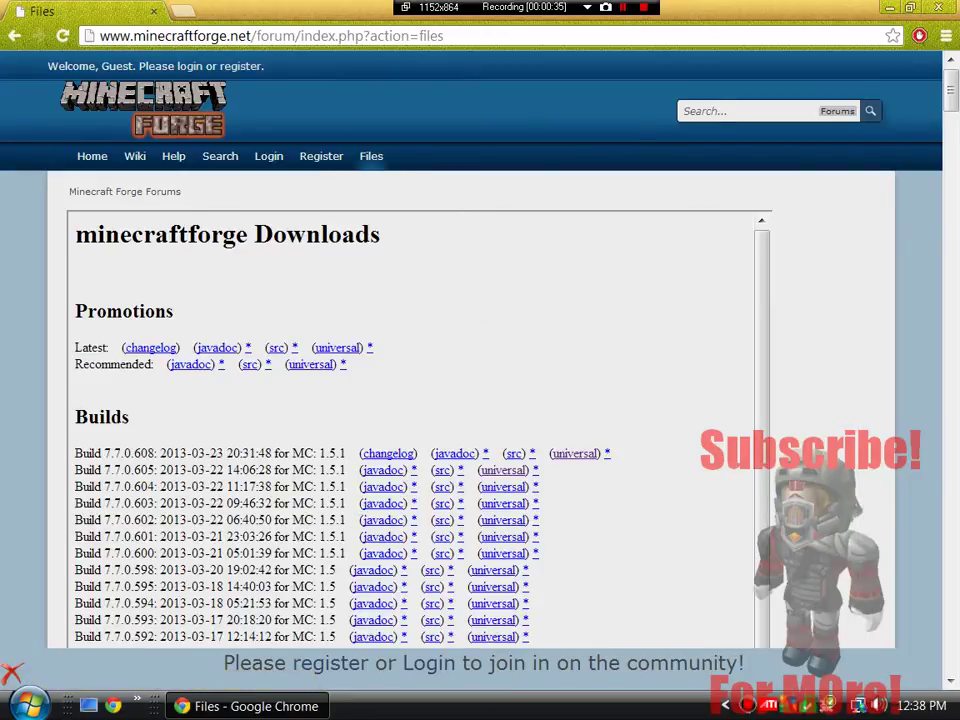
Download the universal package of Forge build 7.7.0.608 for Minecraft 1.5.1, passing through the adf.ly ad page
{"action": "left_click", "coordinate": [583, 455]}
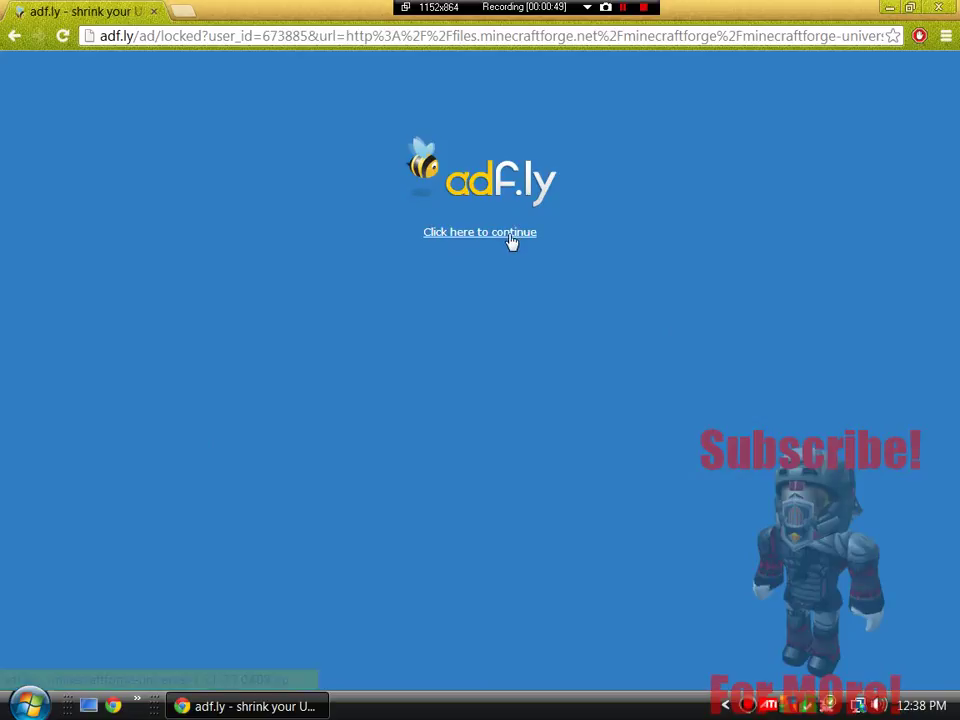
{"action": "left_click", "coordinate": [511, 240]}
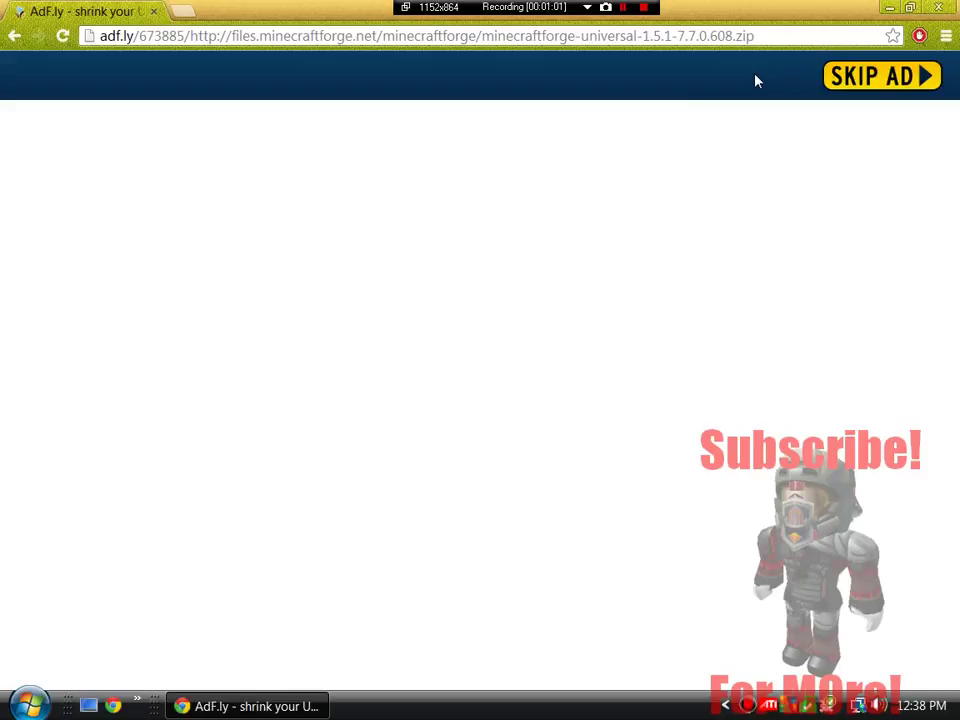
{"action": "left_click", "coordinate": [835, 80]}
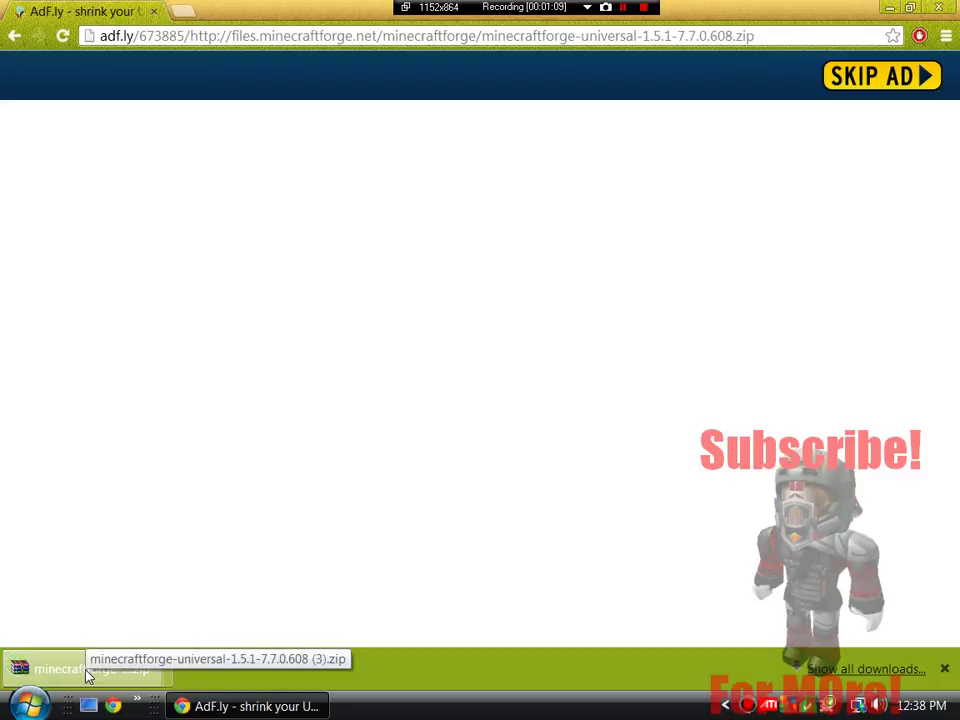
Place the downloaded Forge zip on the desktop and close the browser
{"action": "left_click", "coordinate": [909, 9]}
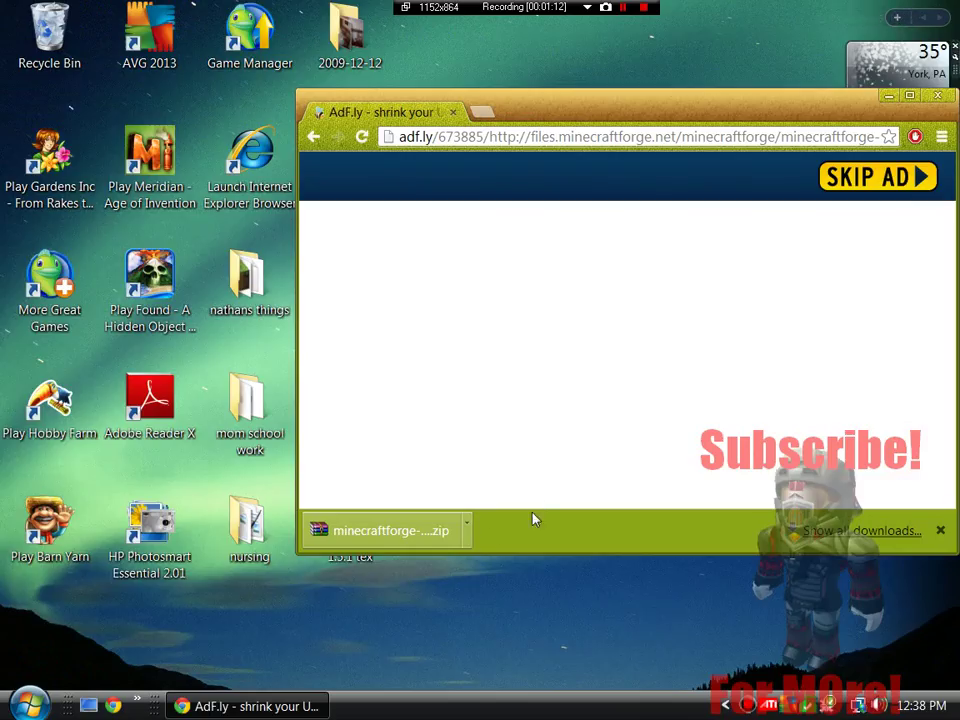
{"action": "left_click_drag", "start_coordinate": [386, 536], "coordinate": [396, 648]}
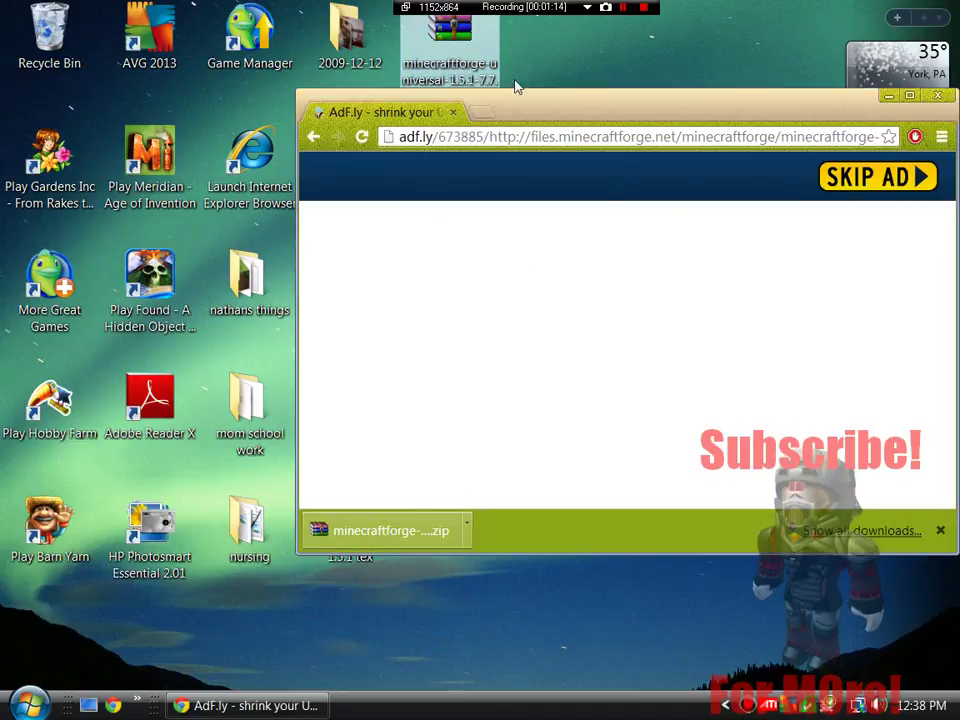
{"action": "left_click_drag", "start_coordinate": [780, 105], "coordinate": [564, 92]}
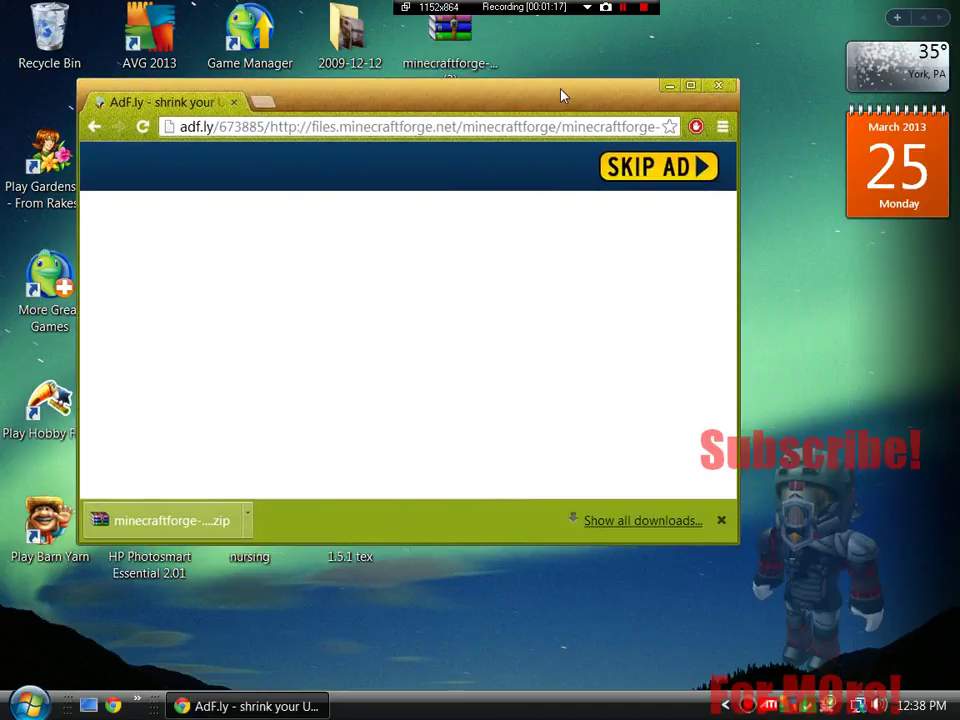
{"action": "left_click", "coordinate": [729, 87]}
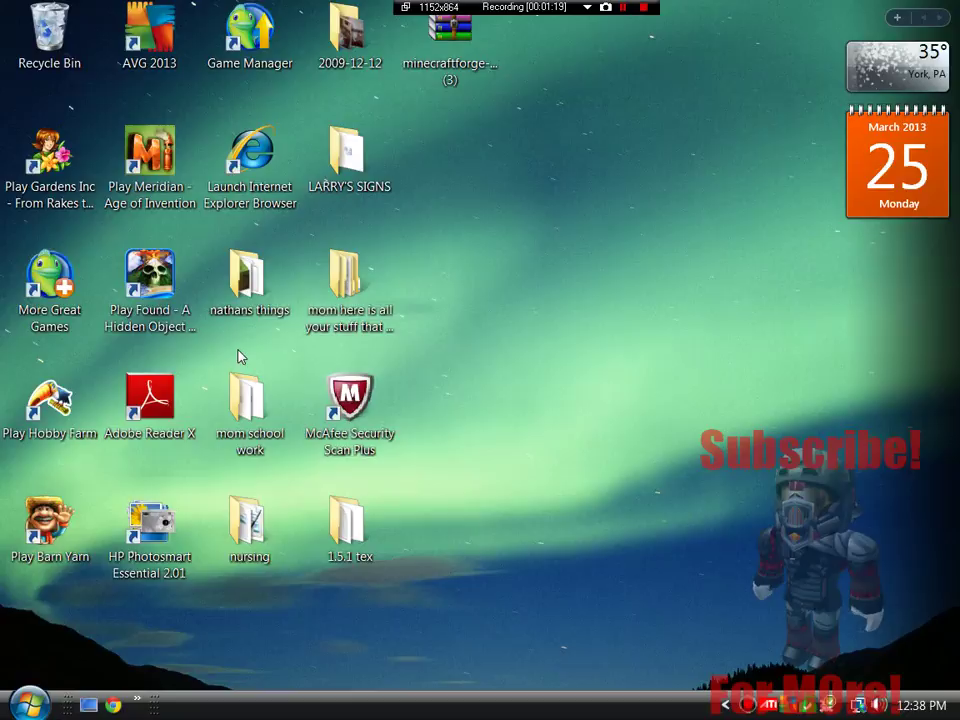
Open the Roaming application data folder using %appdata%
{"action": "left_click", "coordinate": [30, 703]}
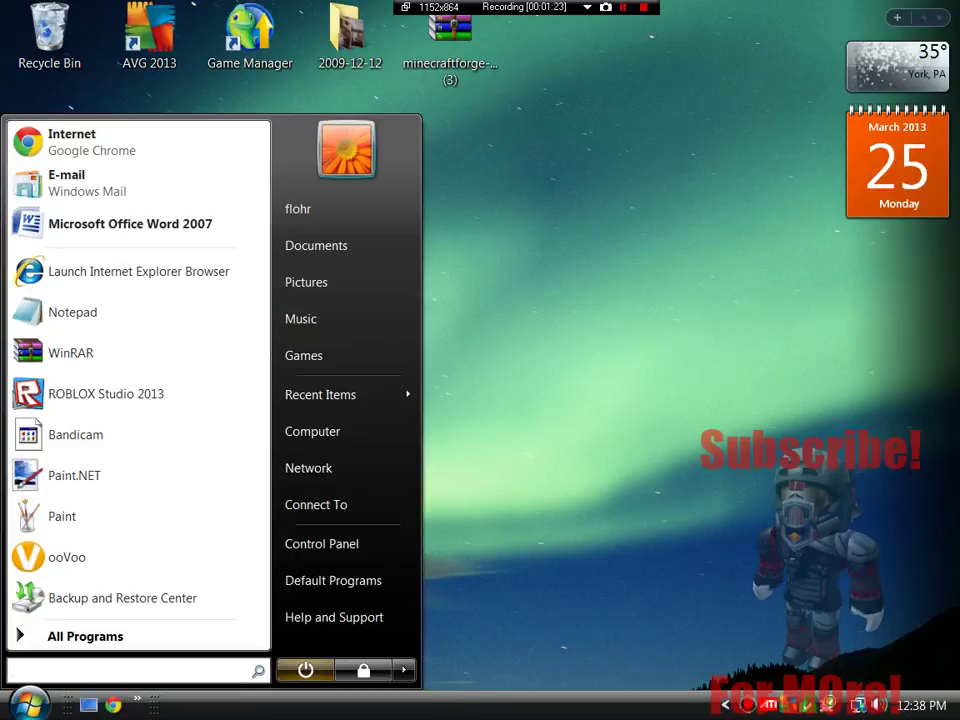
{"action": "type", "text": "%appd"}
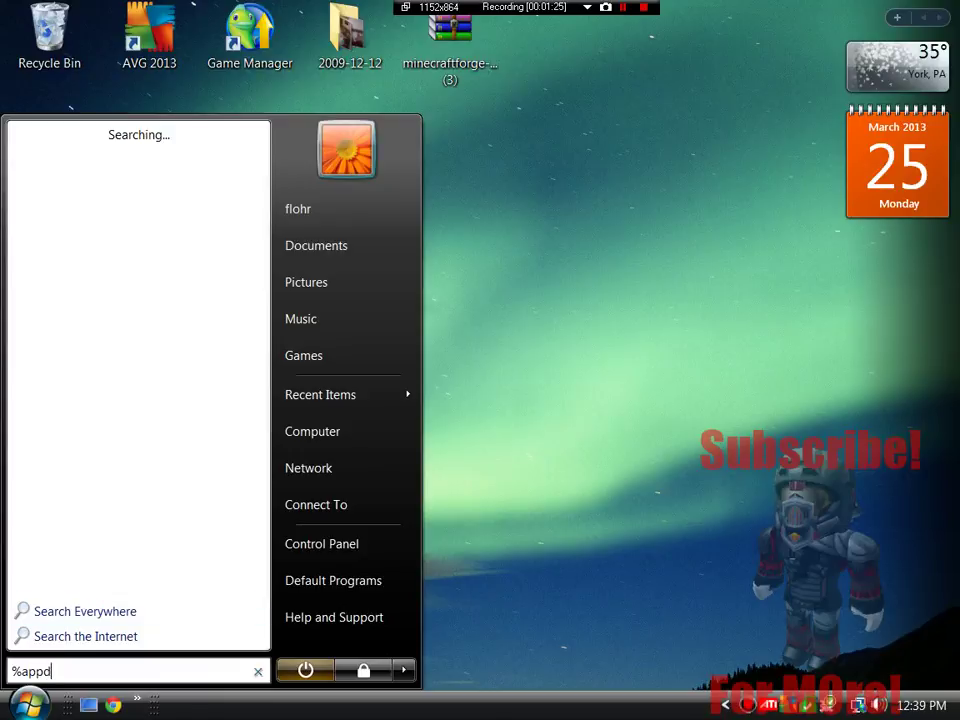
{"action": "type", "text": "ata%"}
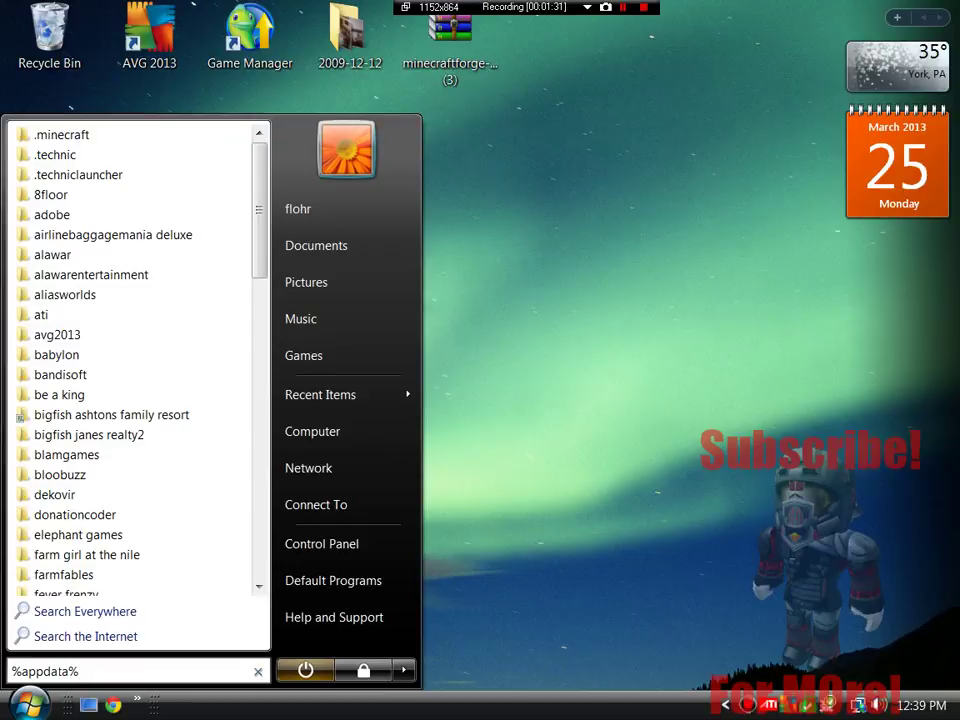
{"action": "key", "text": "Escape"}
{"action": "type", "text": "run"}
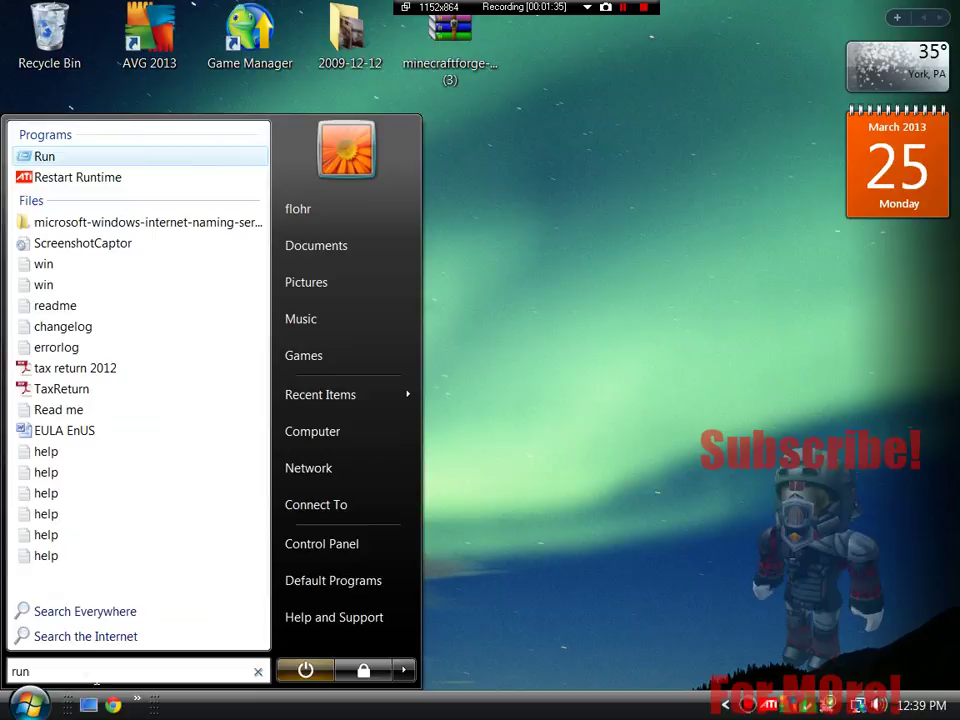
{"action": "key", "text": "BackSpace"}
{"action": "key", "text": "BackSpace"}
{"action": "key", "text": "BackSpace"}
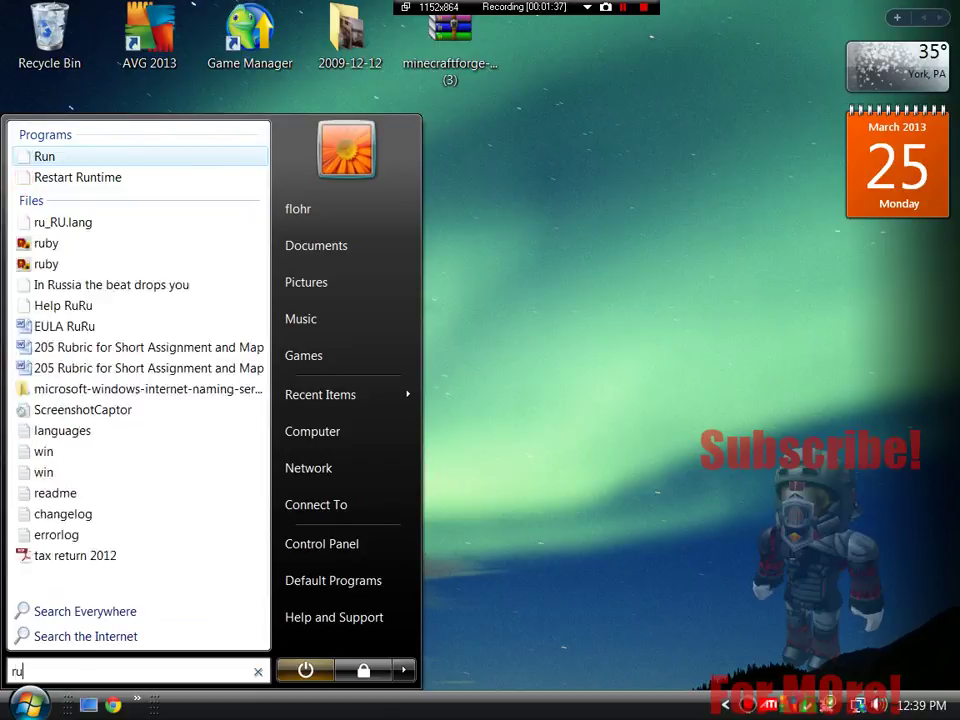
{"action": "type", "text": "%"}
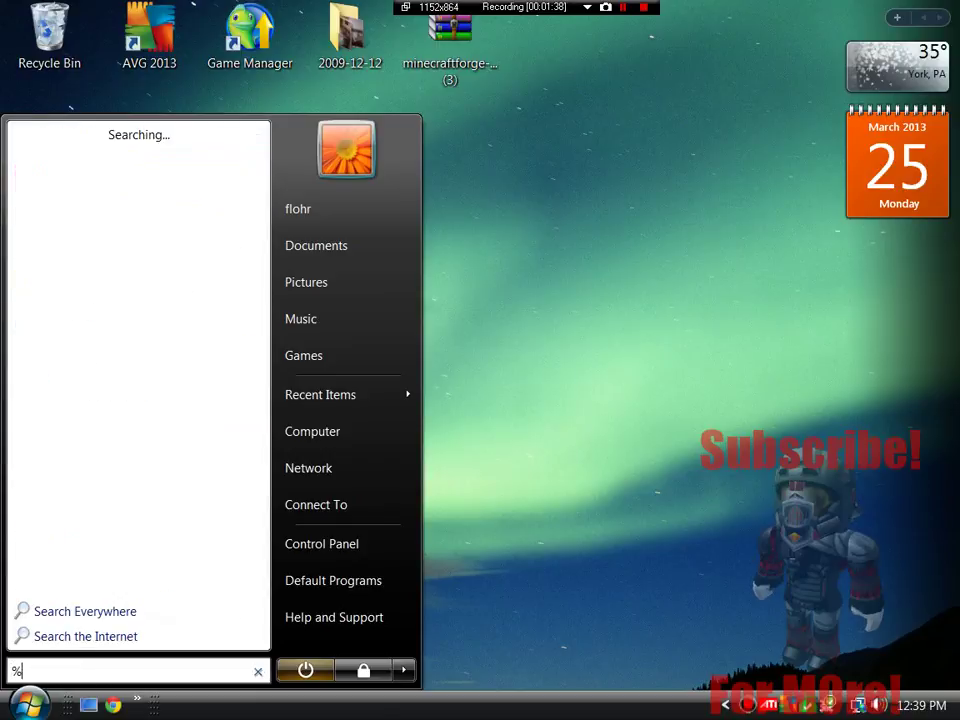
{"action": "type", "text": "appdata%"}
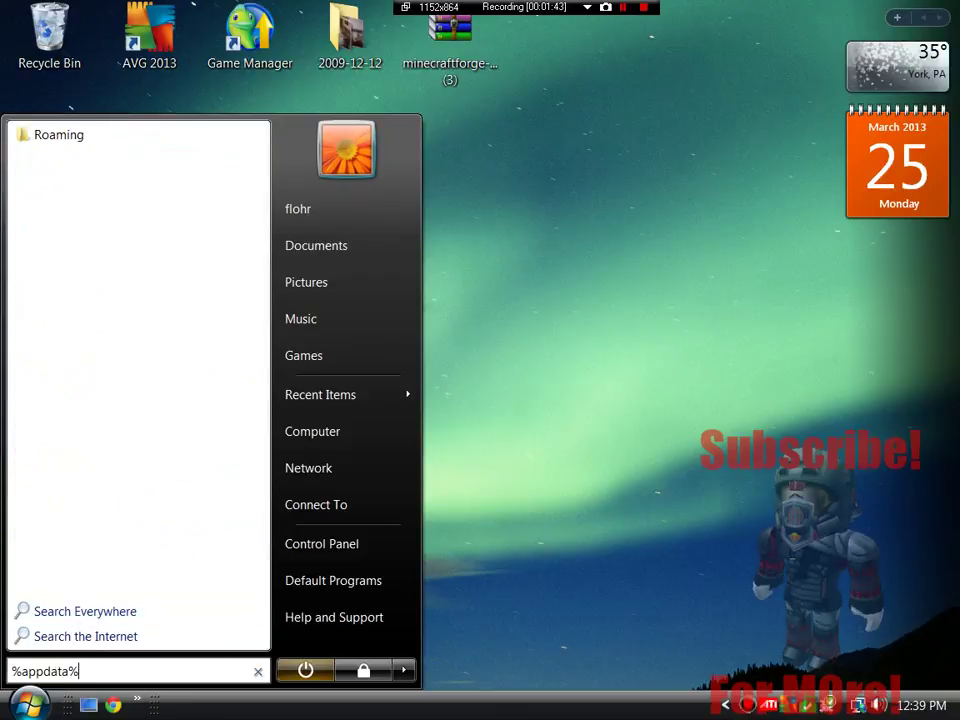
{"action": "key", "text": "Return"}
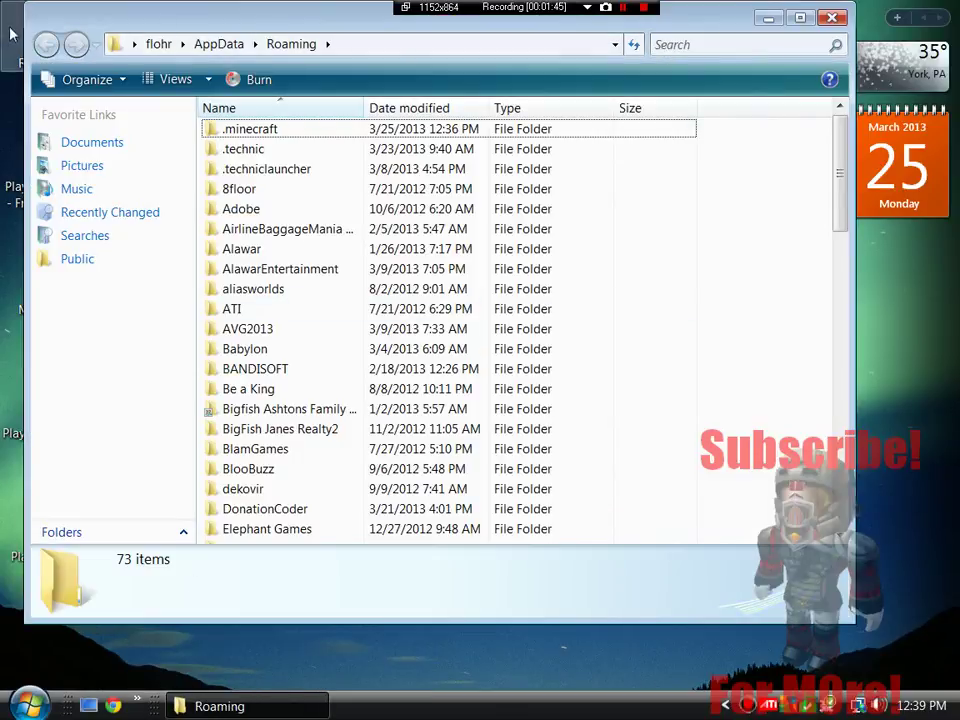
Open the minecraft jar from the .minecraft bin folder in WinRAR and dismiss the licence reminder
{"action": "double_click", "coordinate": [300, 139]}
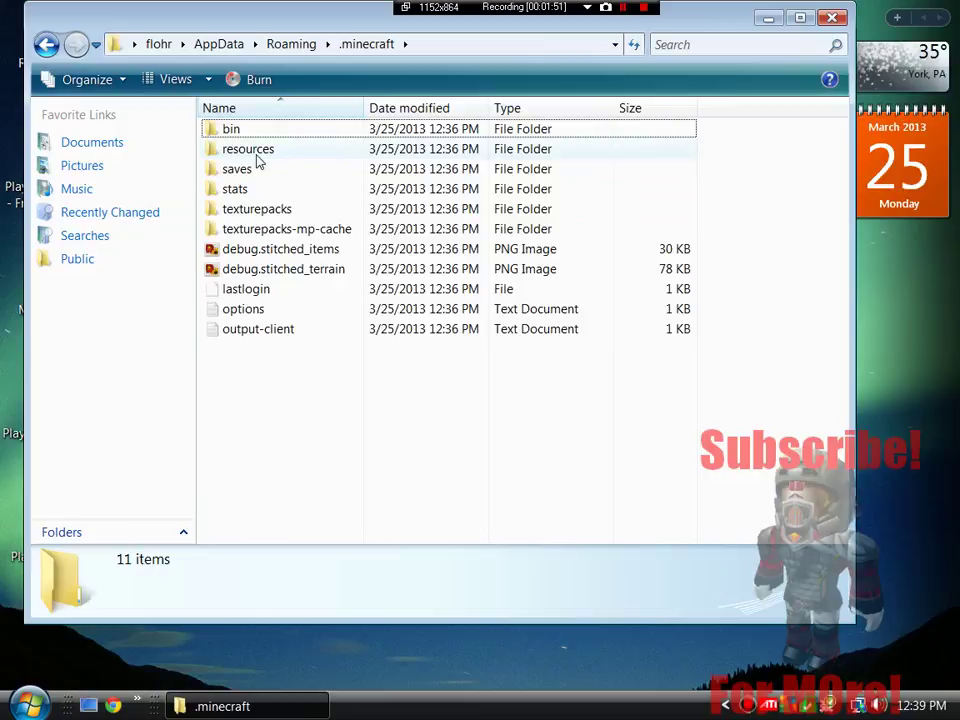
{"action": "double_click", "coordinate": [250, 131]}
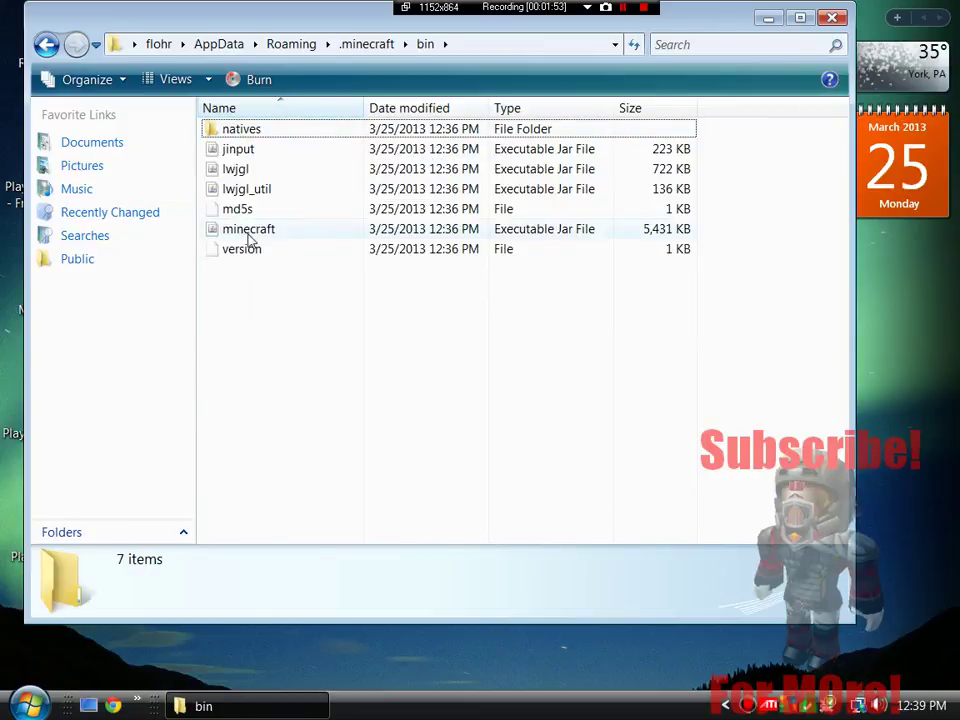
{"action": "left_click", "coordinate": [249, 233]}
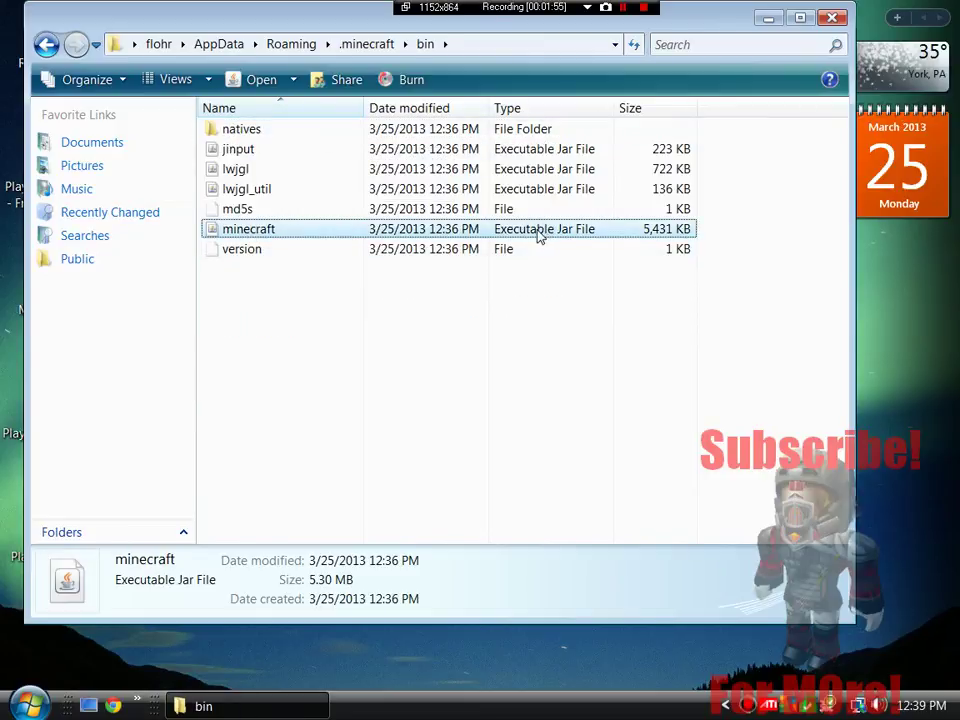
{"action": "right_click", "coordinate": [323, 231]}
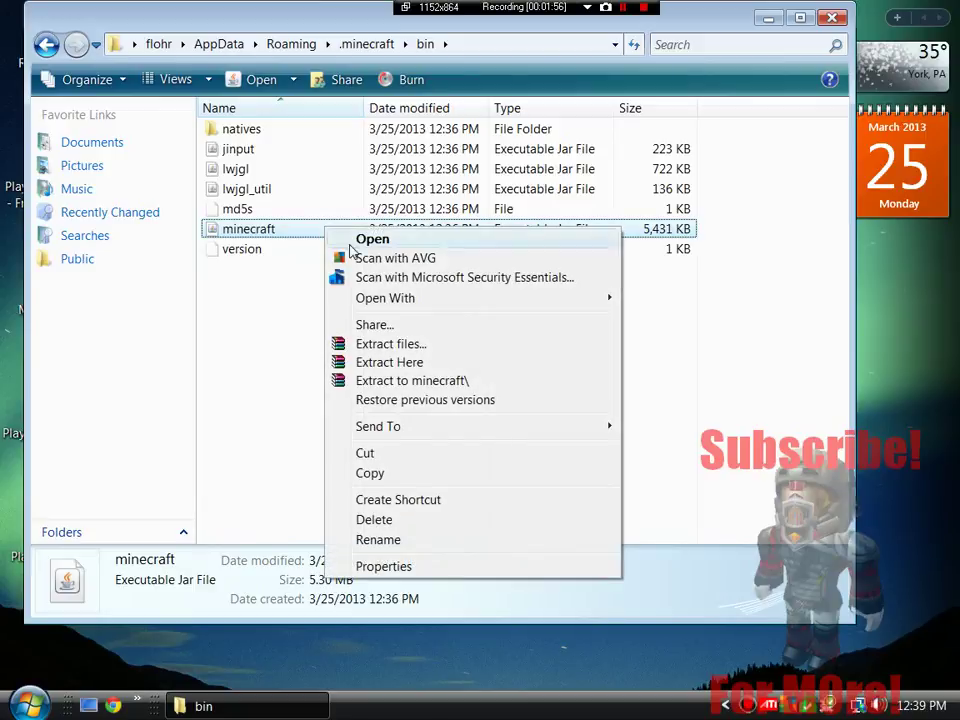
{"action": "mouse_move", "coordinate": [521, 312]}
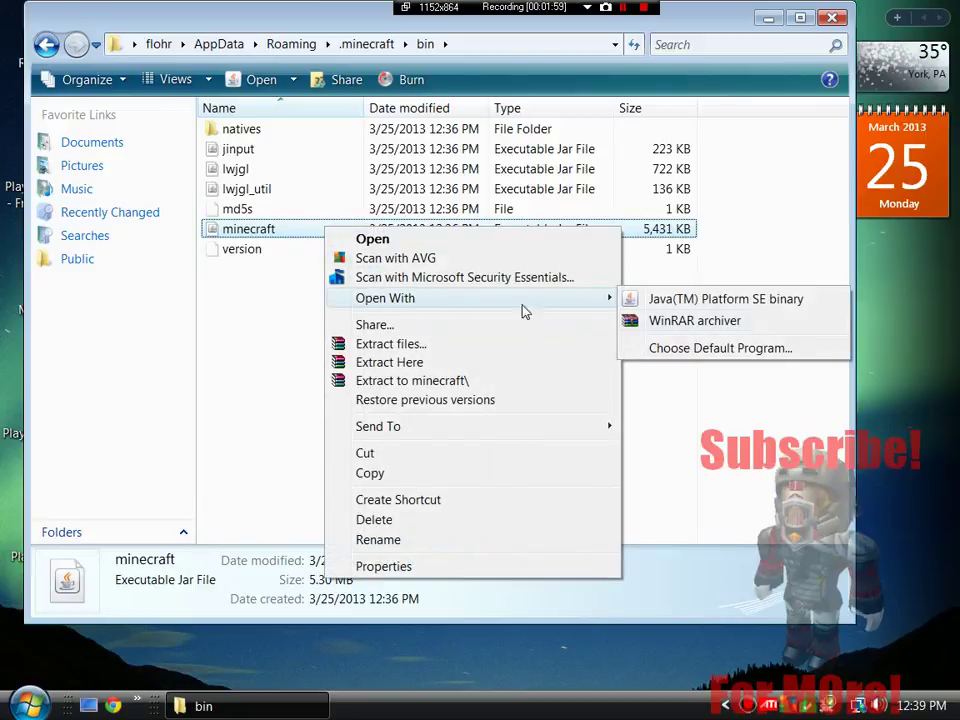
{"action": "left_click", "coordinate": [818, 324]}
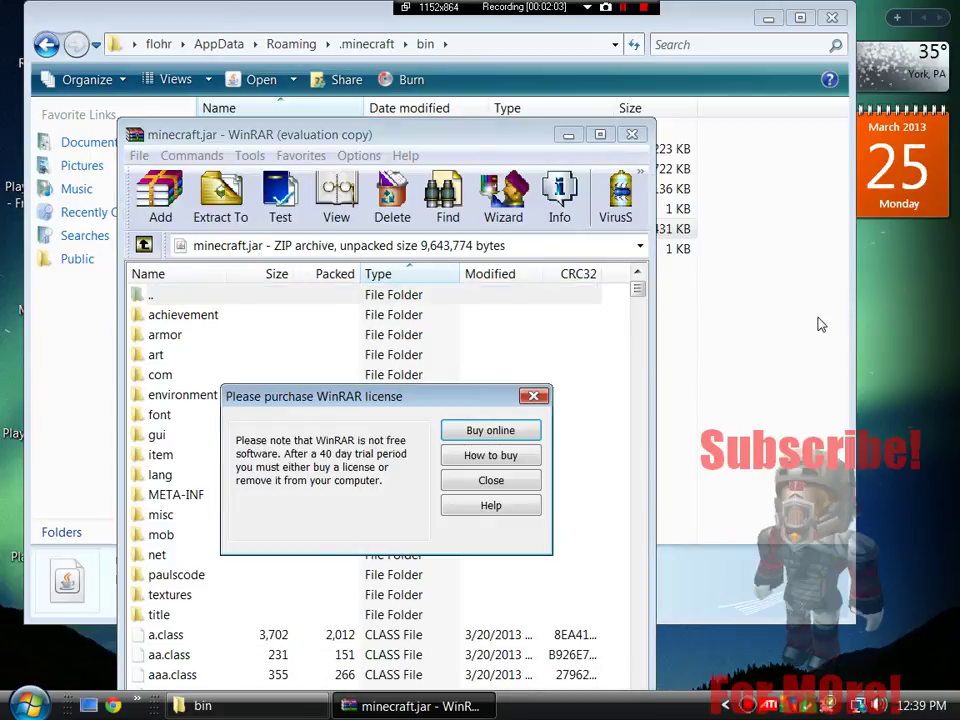
{"action": "left_click", "coordinate": [460, 481]}
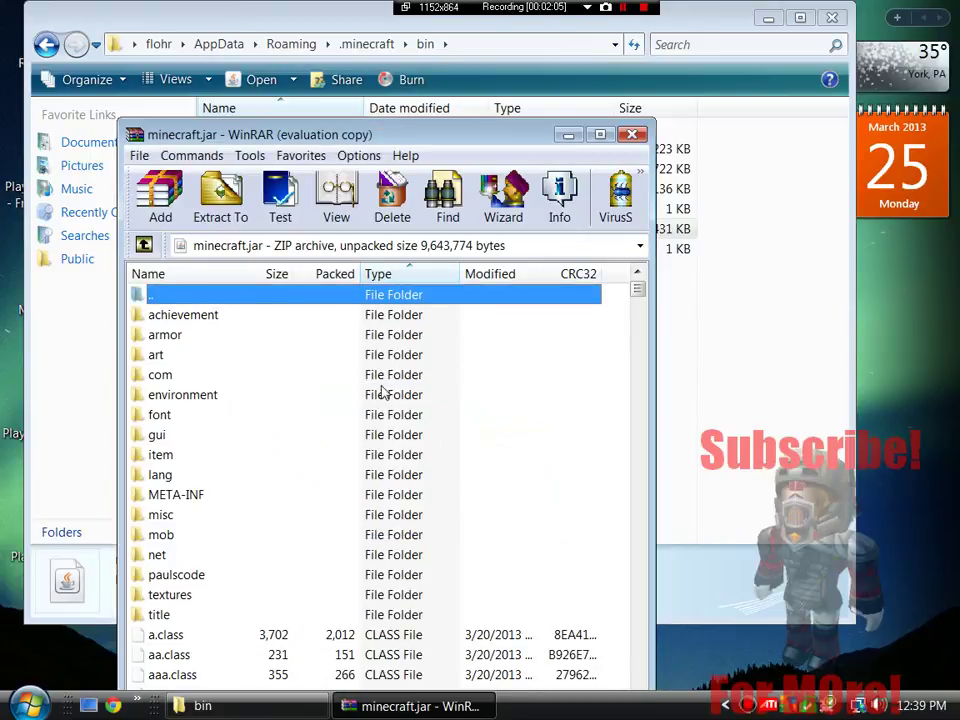
Close the bin folder window and open the Forge universal zip from the desktop side by side with minecraft.jar
{"action": "left_click_drag", "start_coordinate": [333, 145], "coordinate": [218, 9]}
{"action": "left_click", "coordinate": [831, 17]}
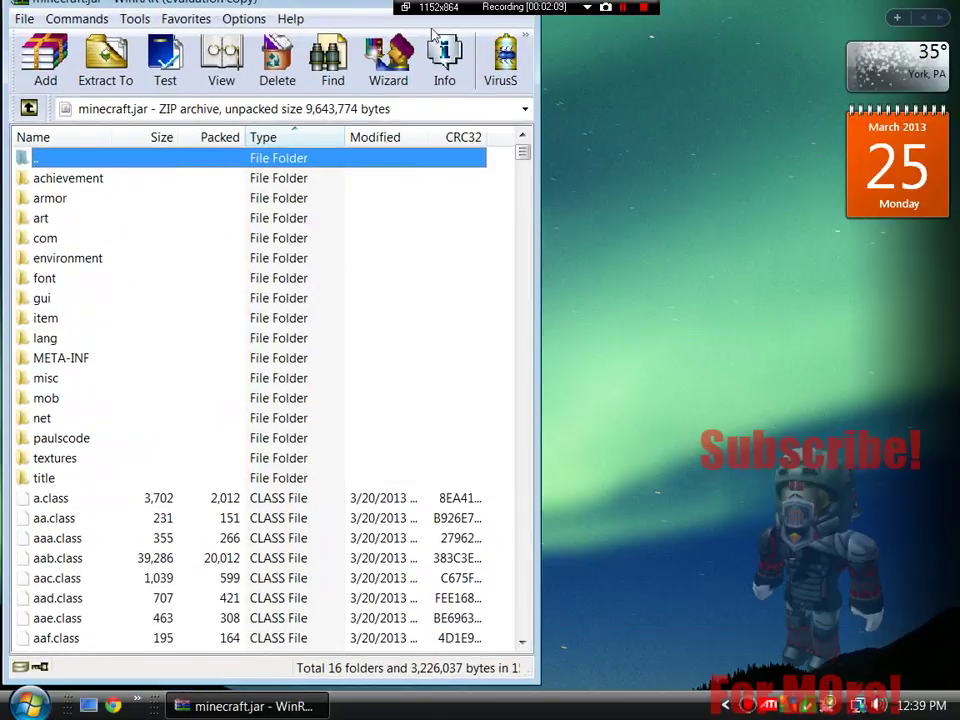
{"action": "left_click_drag", "start_coordinate": [540, 179], "coordinate": [447, 179]}
{"action": "double_click", "coordinate": [450, 35]}
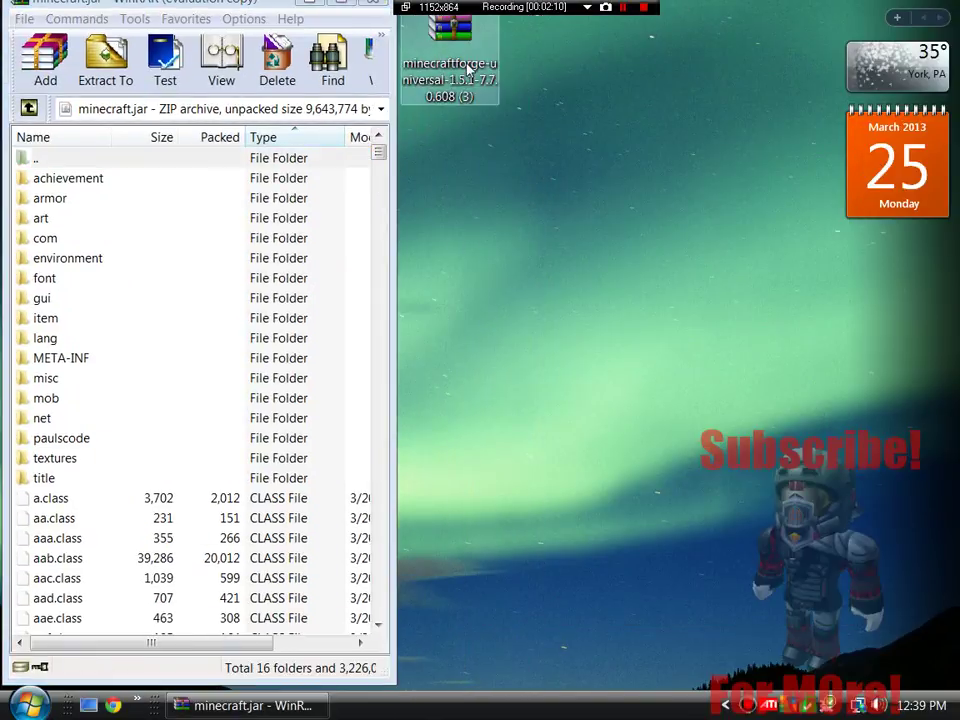
{"action": "left_click_drag", "start_coordinate": [330, 134], "coordinate": [958, 100]}
{"action": "left_click", "coordinate": [817, 352]}
{"action": "left_click_drag", "start_coordinate": [785, 5], "coordinate": [818, 8]}
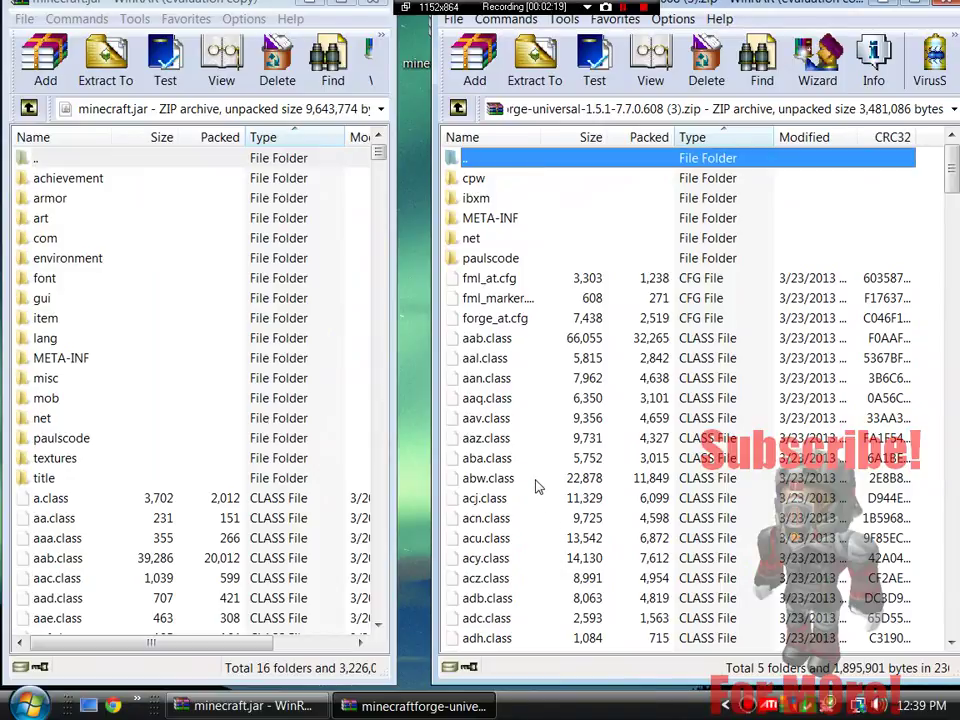
Add all files and folders of the Forge zip to minecraft.jar with the Add and replace files mode
{"action": "key", "text": "ctrl+a"}
{"action": "left_click", "coordinate": [507, 158], "text": "ctrl"}
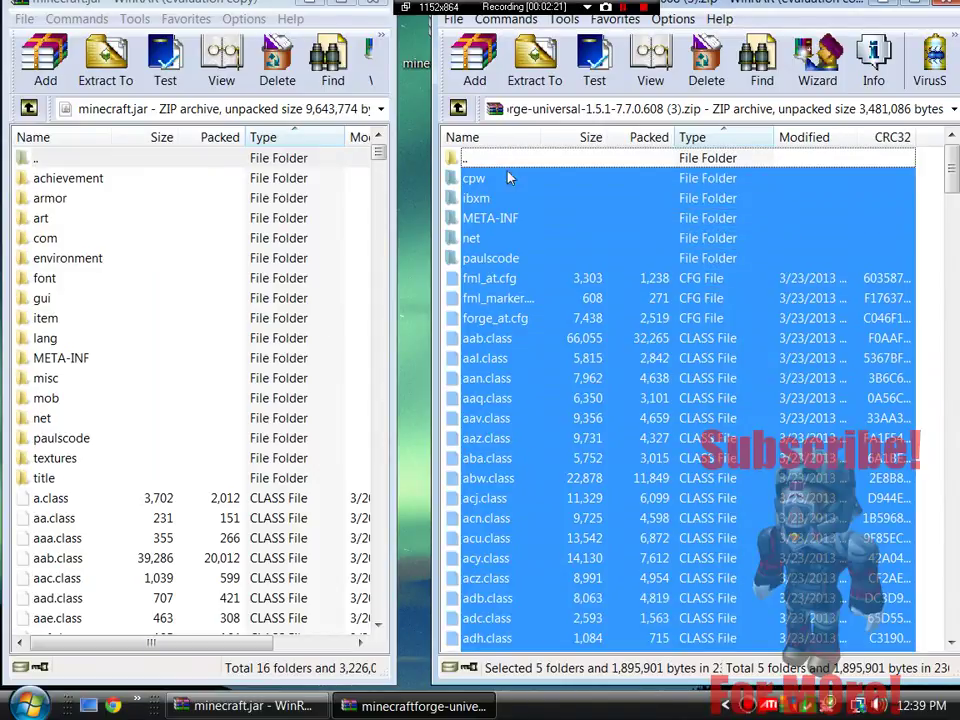
{"action": "left_click_drag", "start_coordinate": [845, 455], "coordinate": [317, 552]}
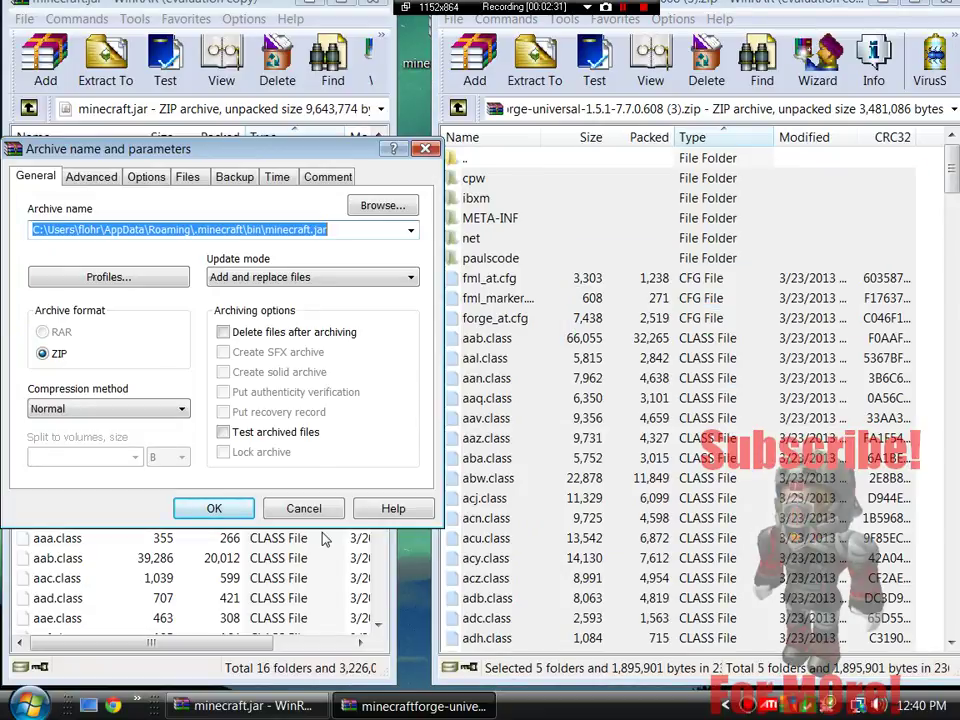
{"action": "left_click", "coordinate": [214, 508]}
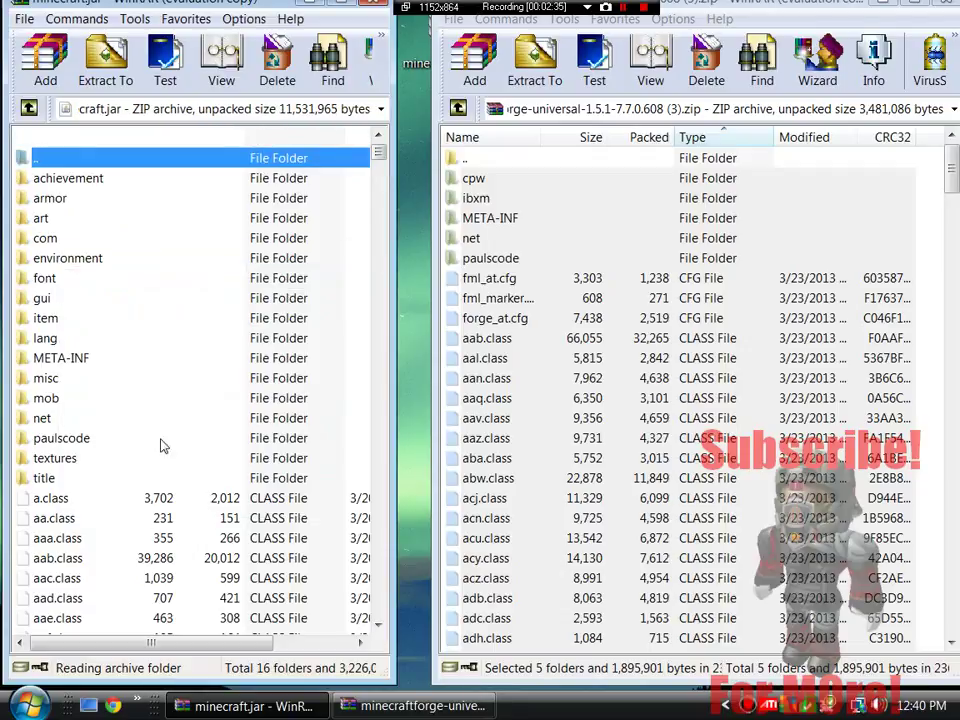
{"action": "left_click_drag", "start_coordinate": [52, 3], "coordinate": [54, 13]}
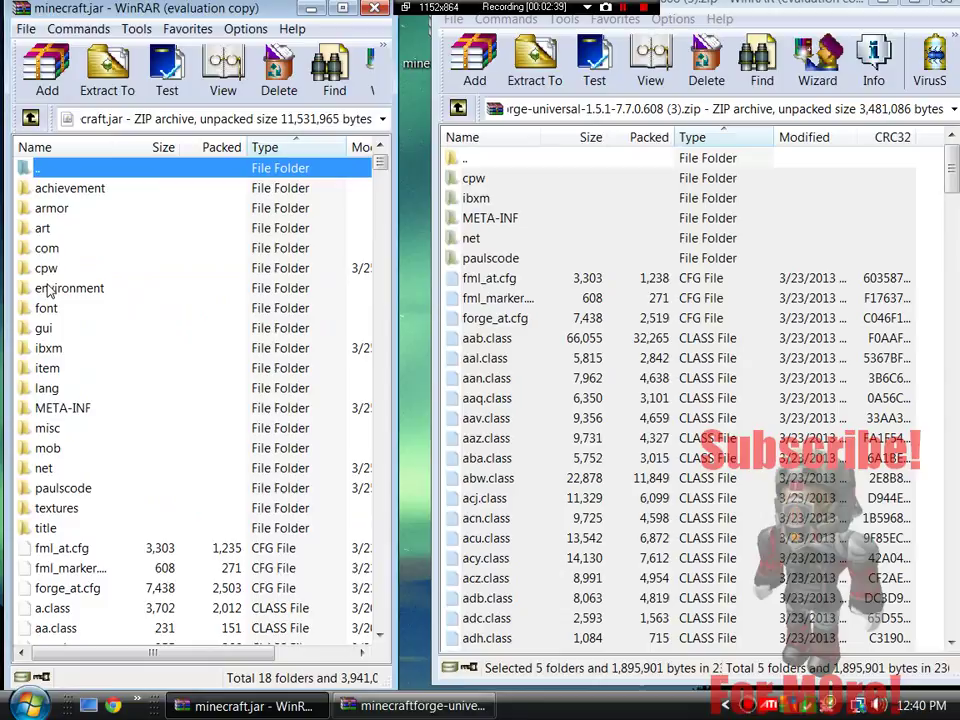
Delete the META-INF folder from minecraft.jar and confirm the deletion
{"action": "left_click", "coordinate": [55, 410]}
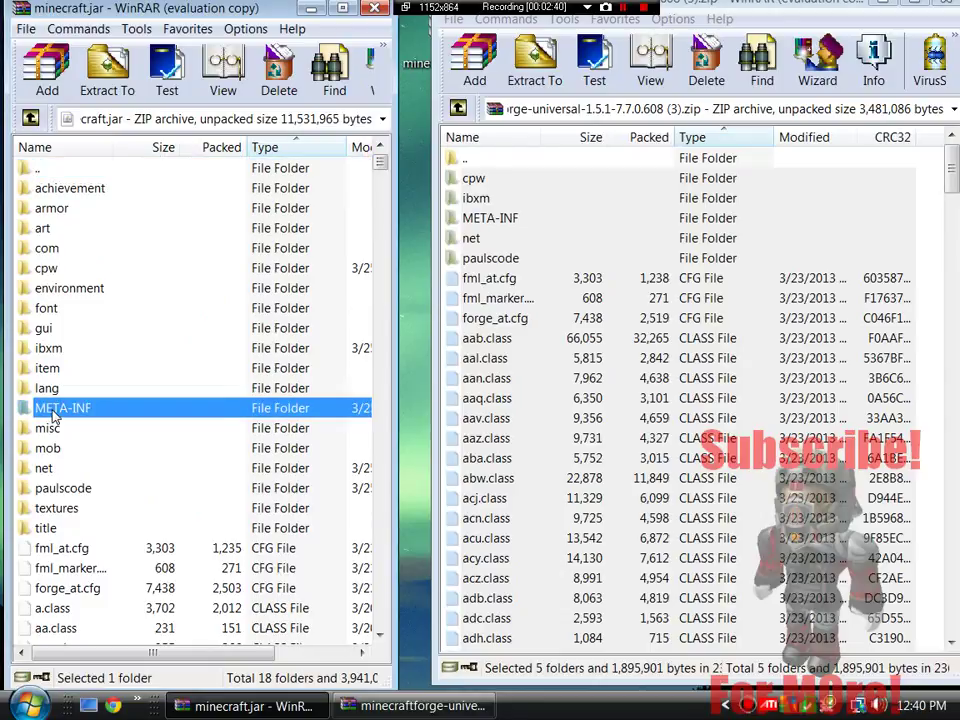
{"action": "left_click", "coordinate": [279, 65]}
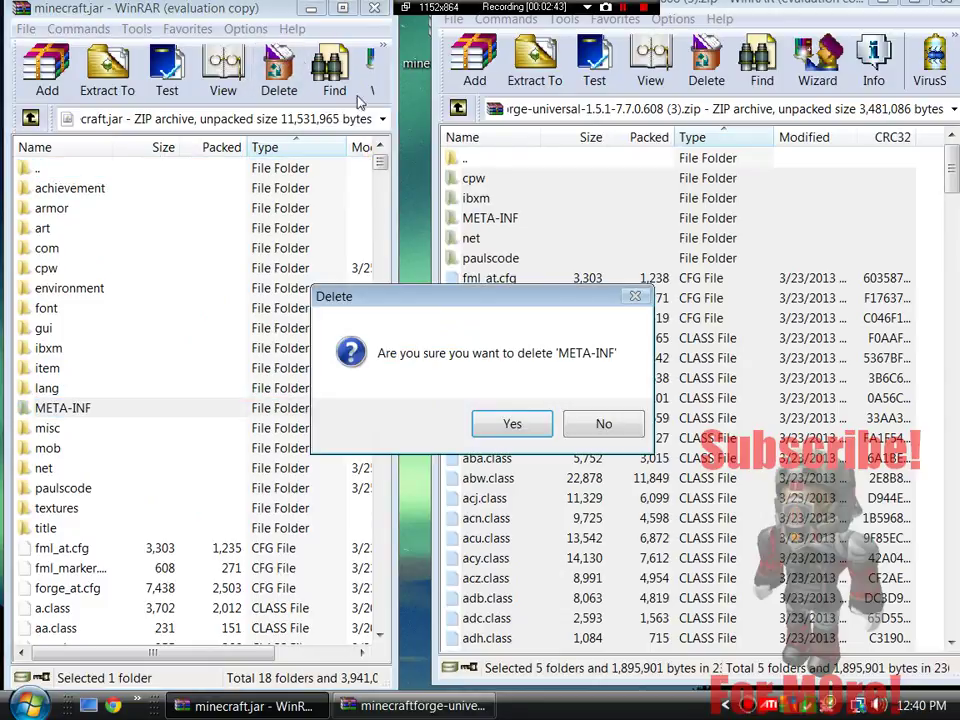
{"action": "left_click", "coordinate": [511, 427]}
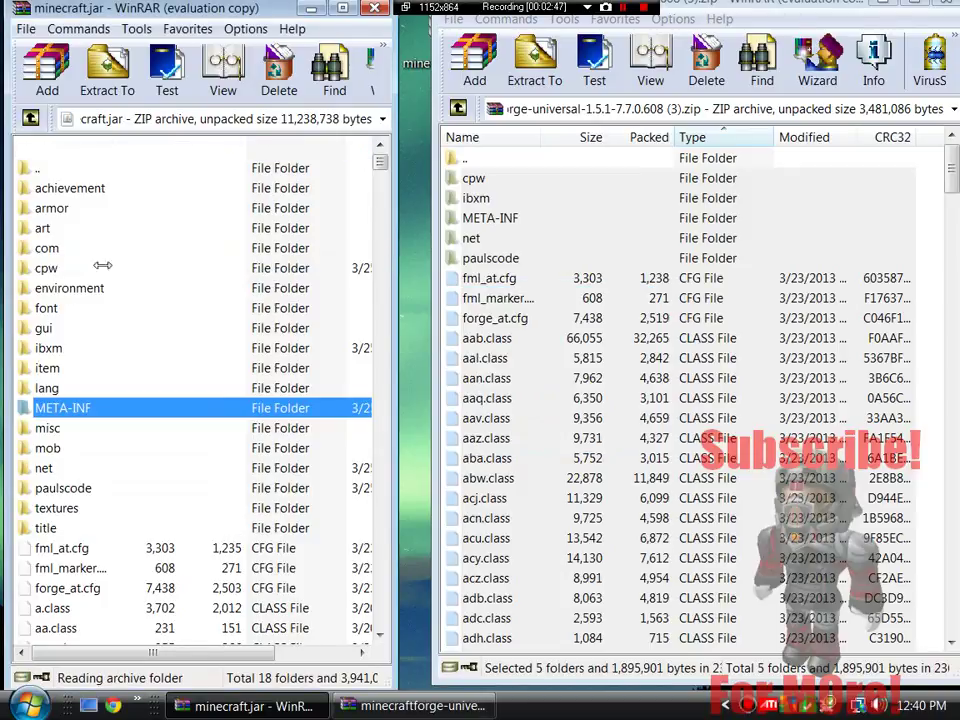
Close both the minecraft.jar and the Forge universal zip archive windows
{"action": "left_click", "coordinate": [374, 8]}
{"action": "left_click_drag", "start_coordinate": [772, 8], "coordinate": [683, 167]}
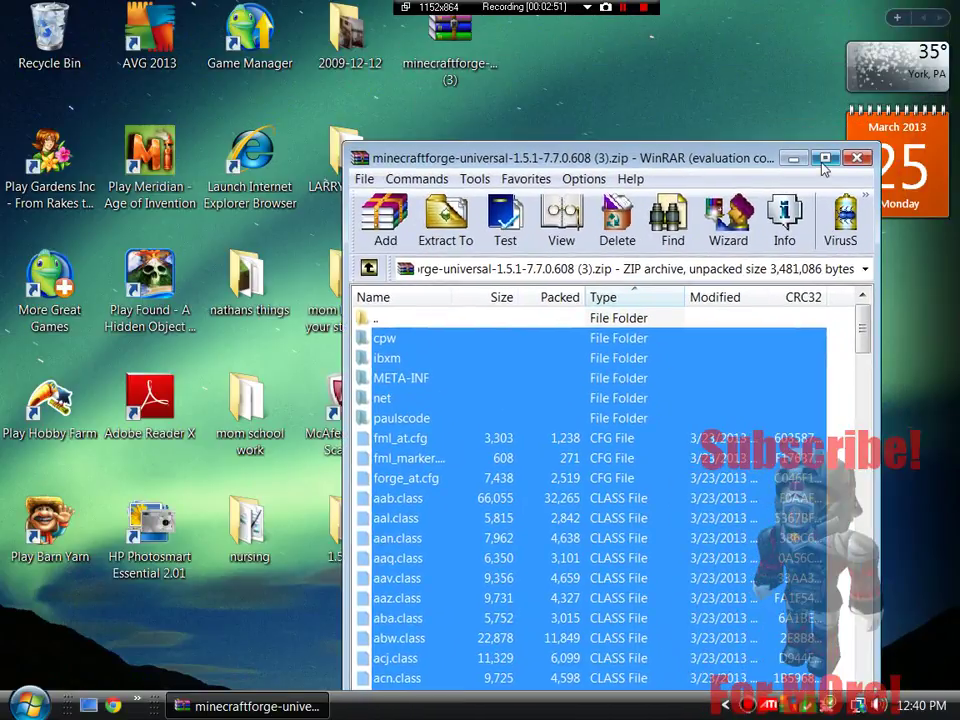
{"action": "key", "text": "alt+F4"}
Run minecraft.exe from the personal folder on the desktop, close that folder, and log in to the launcher with the account password
{"action": "double_click", "coordinate": [230, 290]}
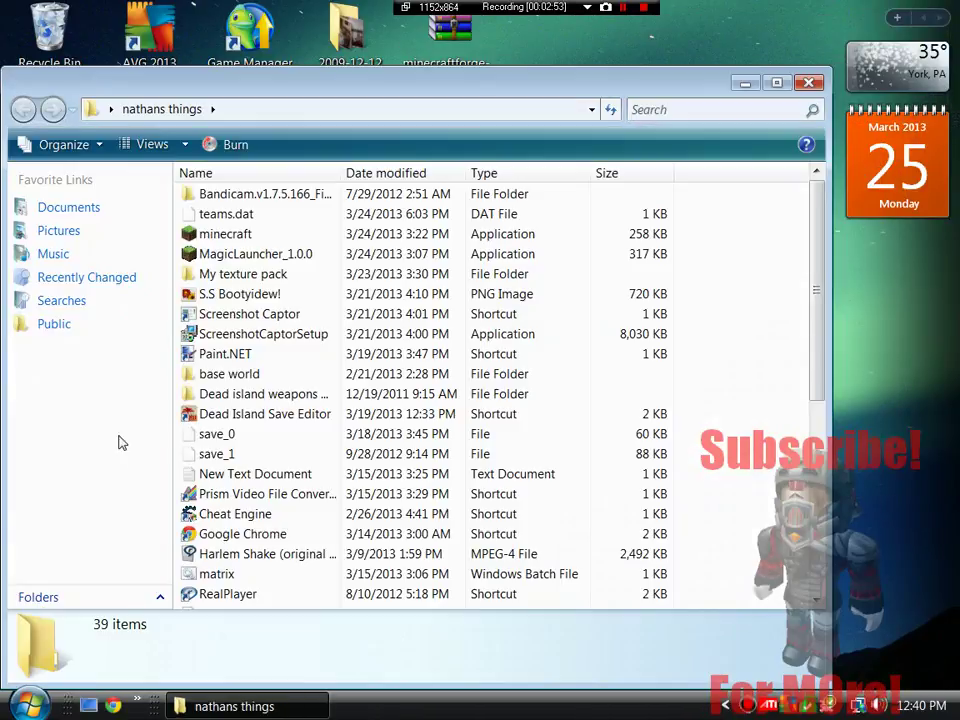
{"action": "double_click", "coordinate": [221, 234]}
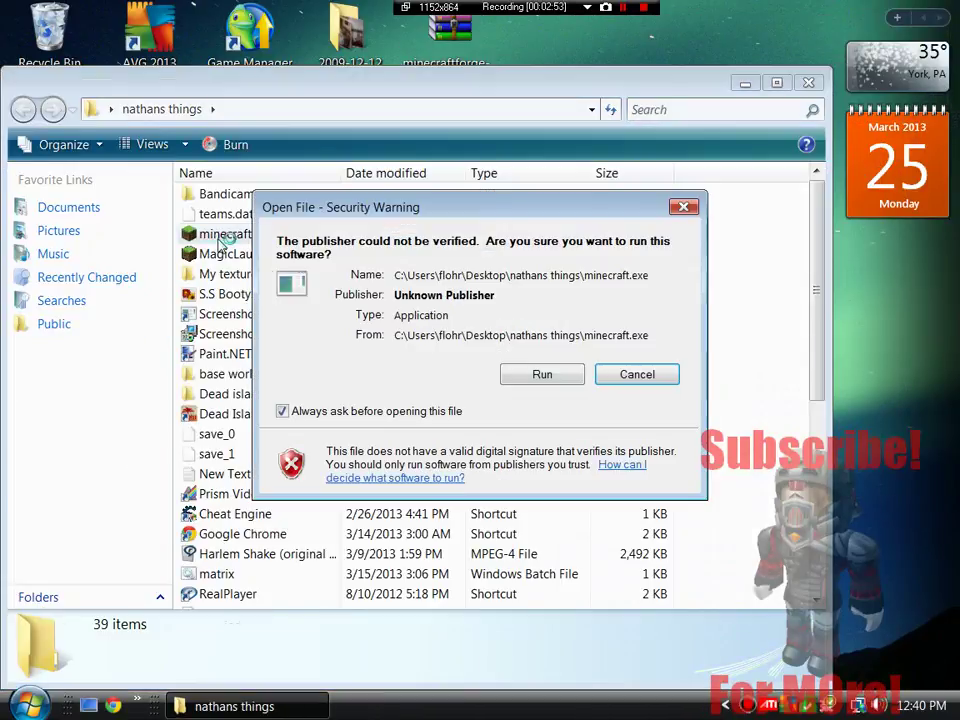
{"action": "left_click", "coordinate": [552, 377]}
{"action": "left_click", "coordinate": [808, 82]}
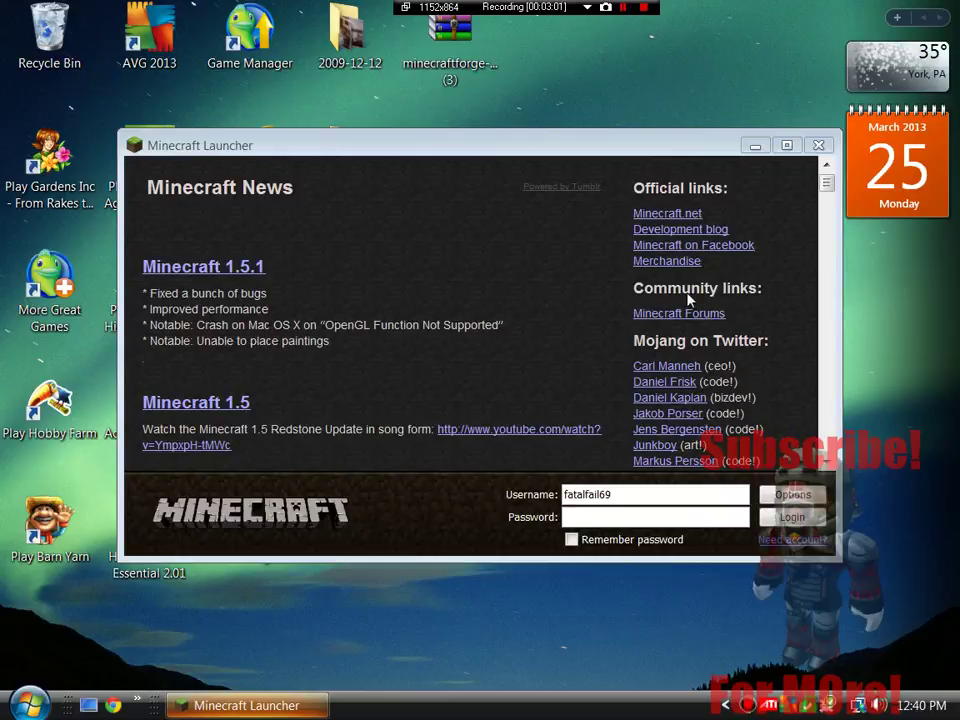
{"action": "left_click", "coordinate": [622, 516]}
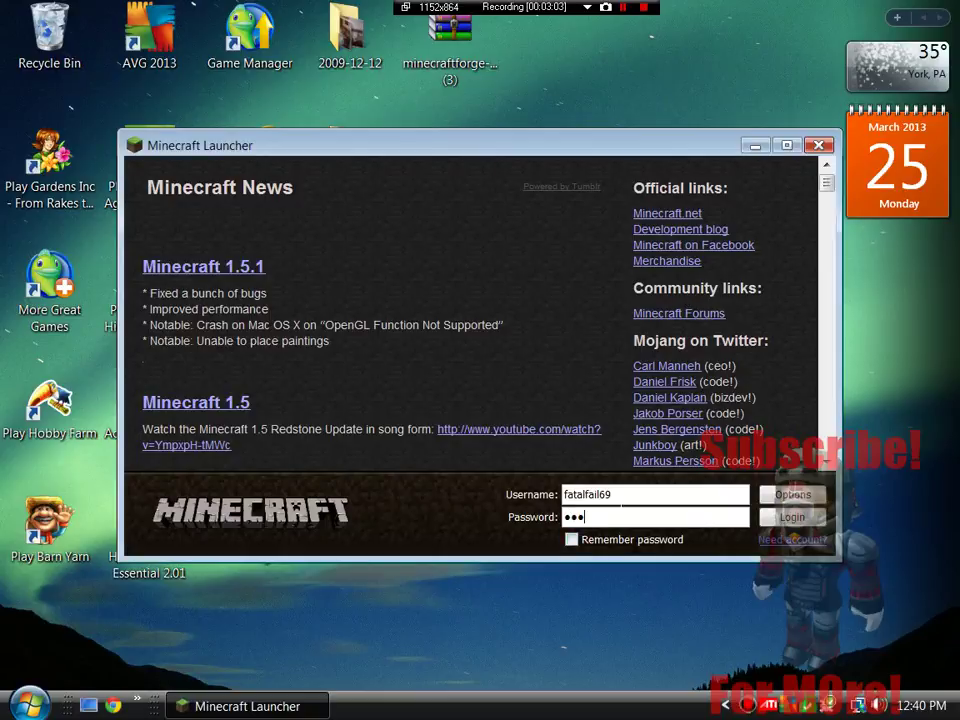
{"action": "key", "text": "Return"}
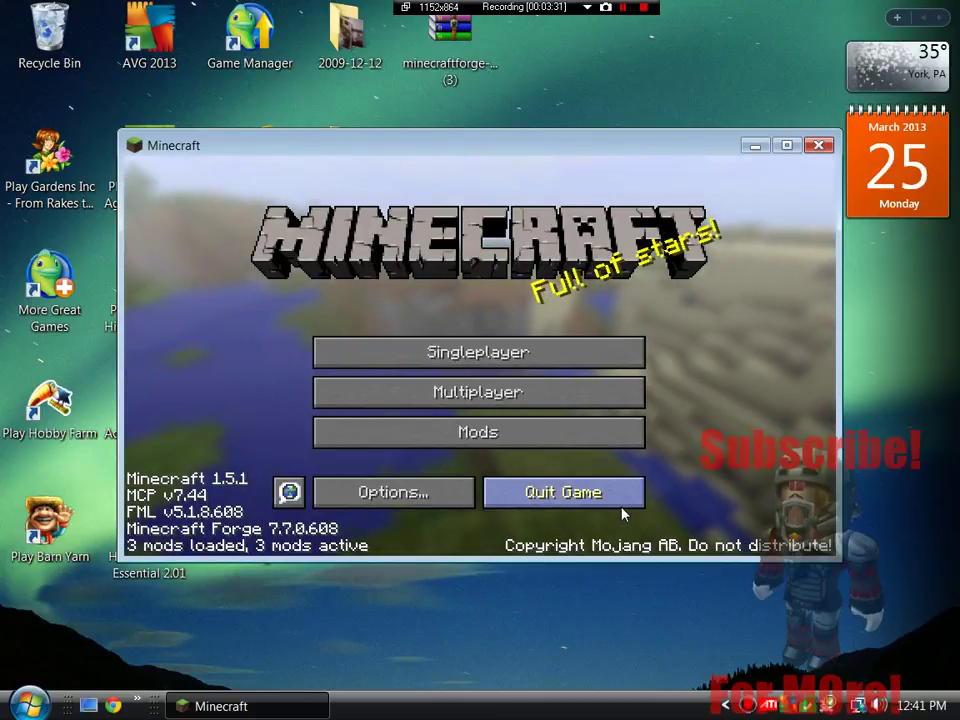
Maximize the Minecraft window and check the installed mods in the Mod List
{"action": "left_click", "coordinate": [786, 145]}
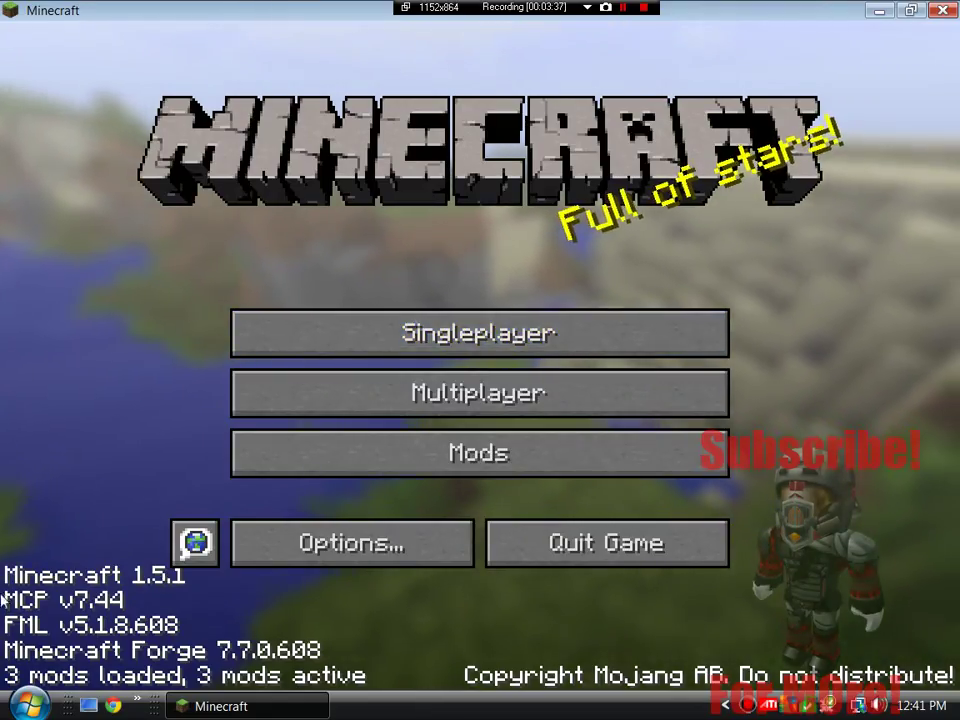
{"action": "left_click", "coordinate": [468, 468]}
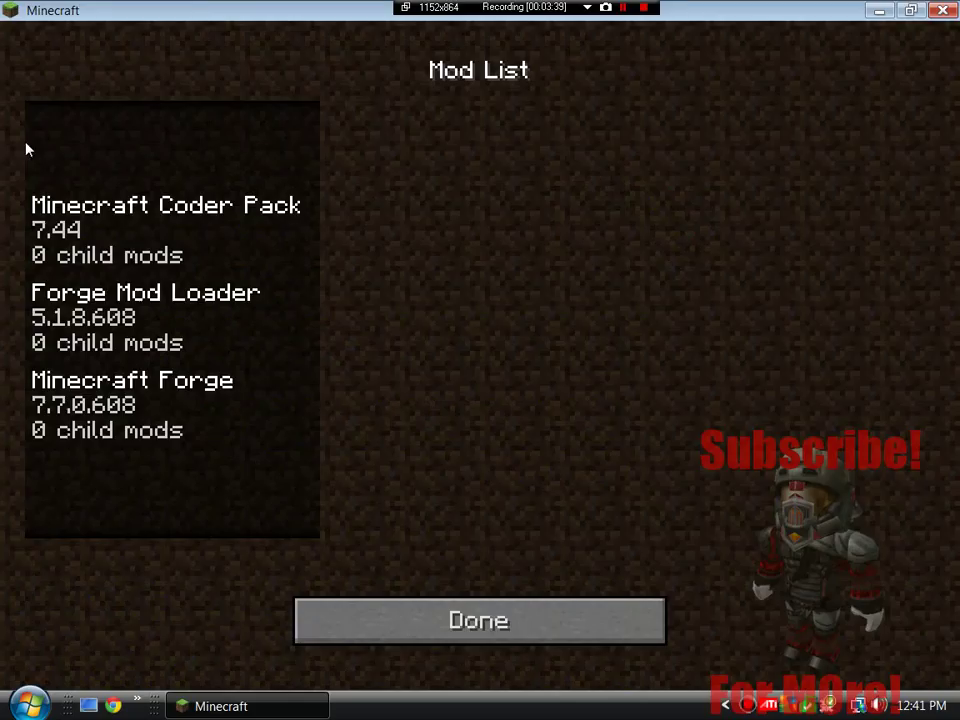
{"action": "left_click", "coordinate": [489, 628]}
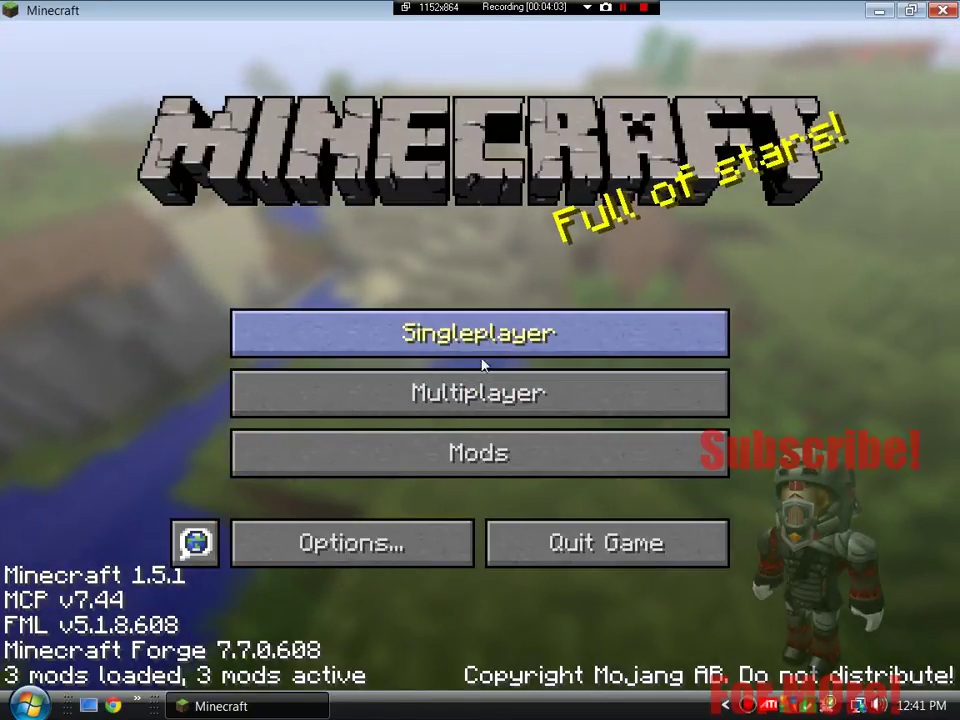
Start setting up a new single-player world with the game mode set to Creative
{"action": "left_click", "coordinate": [482, 366]}
{"action": "left_click", "coordinate": [545, 583]}
{"action": "left_click", "coordinate": [362, 330]}
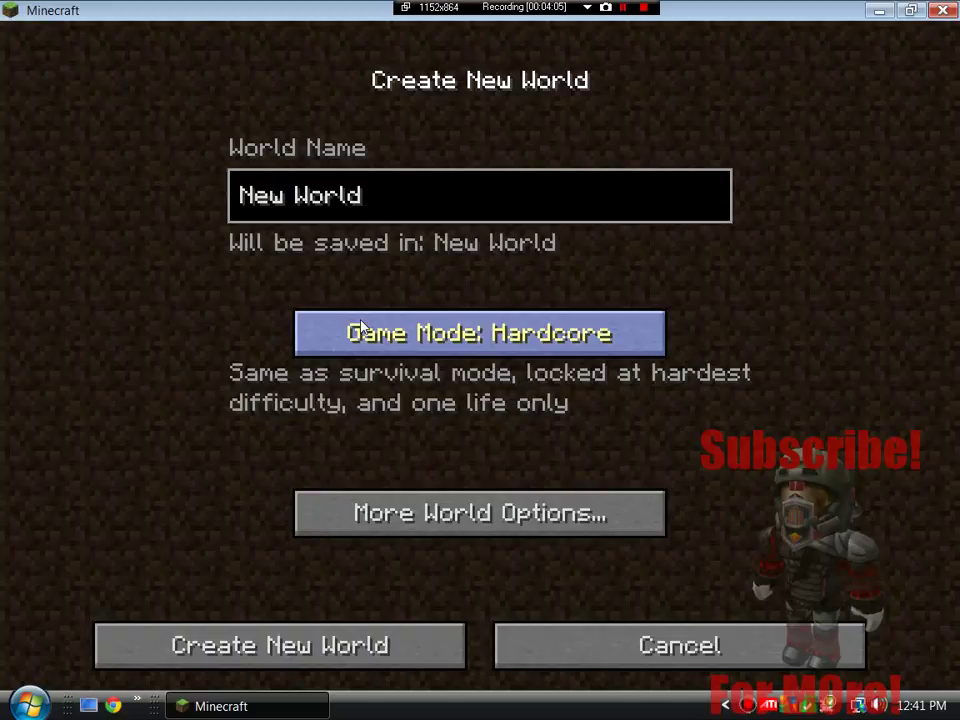
{"action": "left_click", "coordinate": [368, 330]}
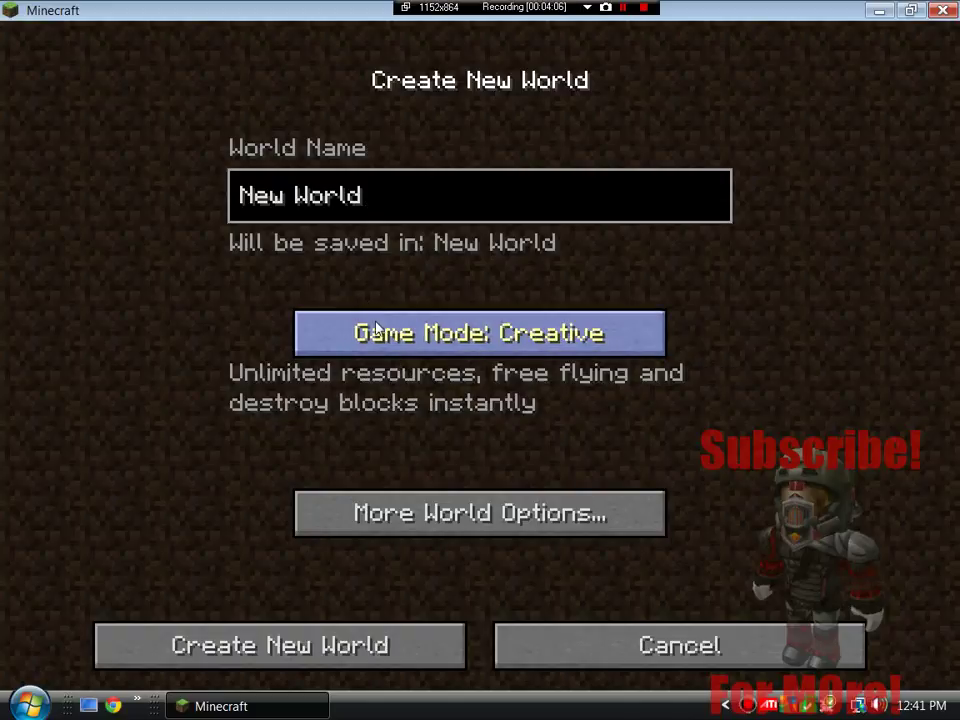
Set the world type to Superflat with the Tunnelers' Dream preset and create the world
{"action": "left_click", "coordinate": [404, 519]}
{"action": "left_click", "coordinate": [589, 290]}
{"action": "left_click", "coordinate": [665, 347]}
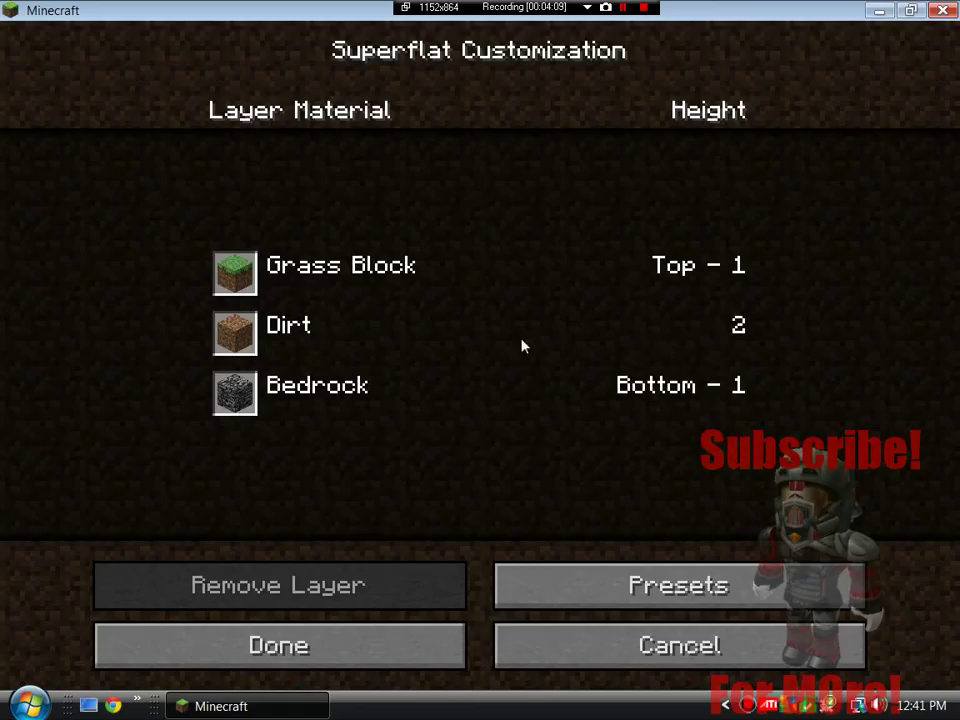
{"action": "left_click", "coordinate": [500, 584]}
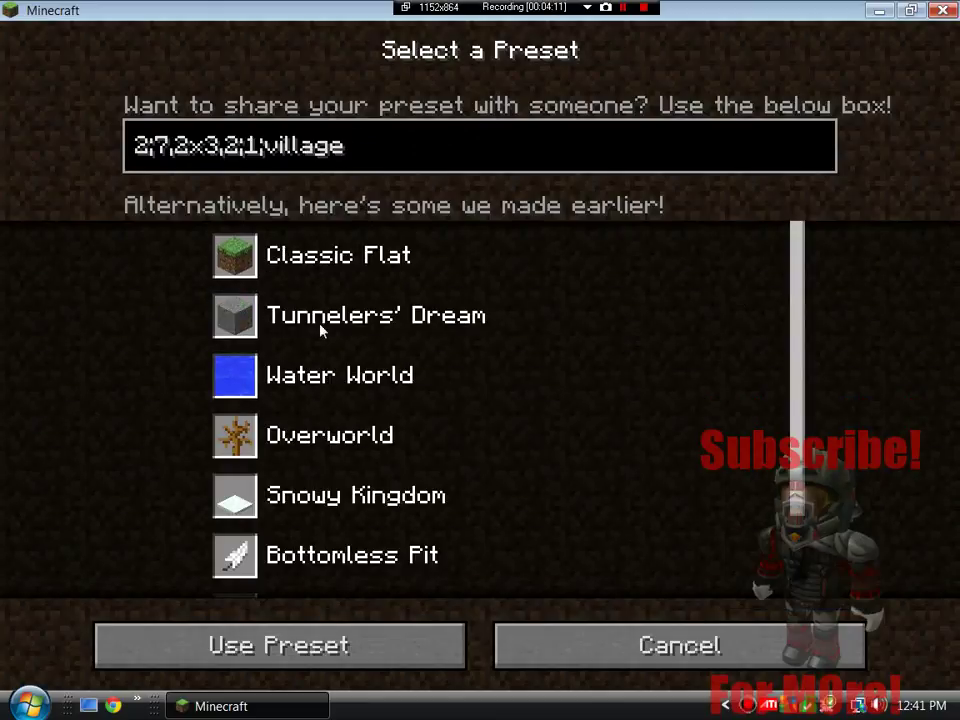
{"action": "left_click", "coordinate": [345, 322]}
{"action": "left_click", "coordinate": [412, 662]}
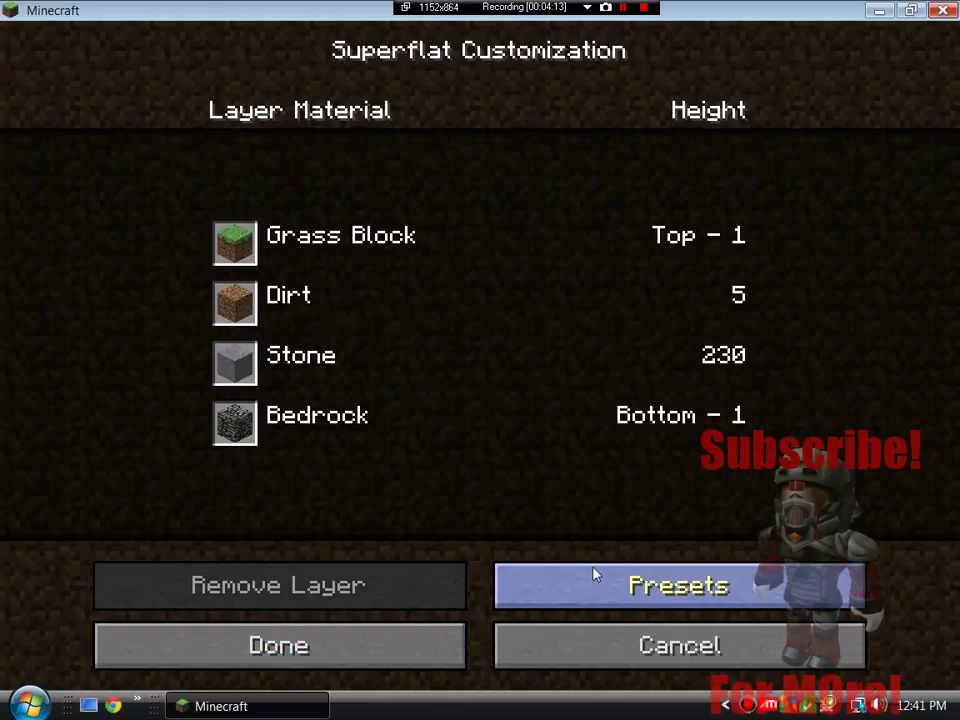
{"action": "left_click", "coordinate": [399, 660]}
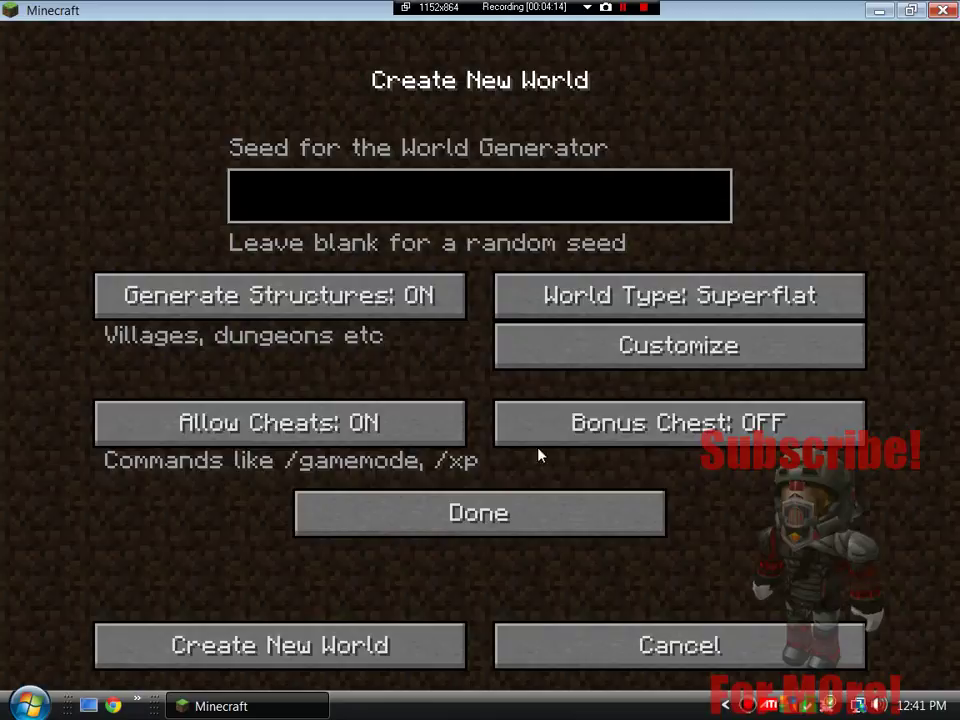
{"action": "left_click", "coordinate": [503, 530]}
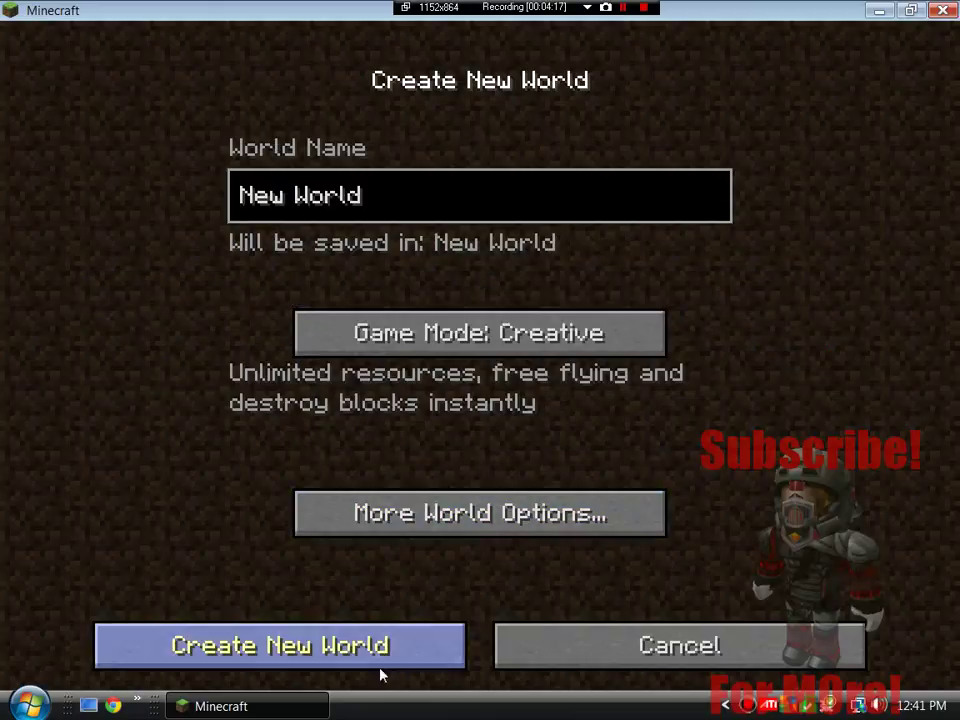
{"action": "left_click", "coordinate": [403, 660]}
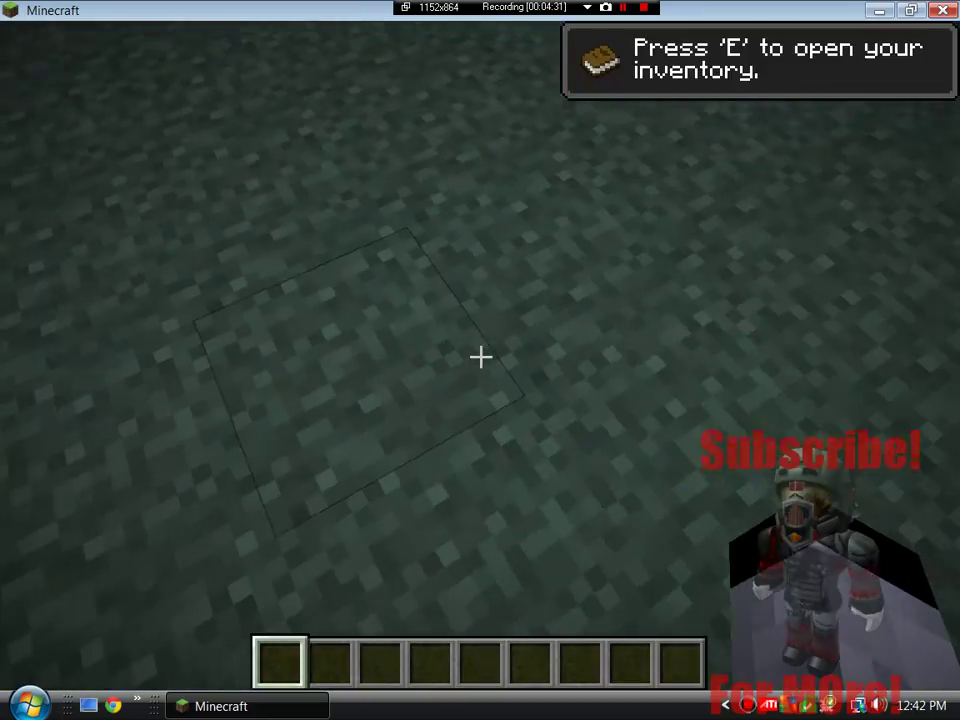
Break a few grass blocks in the ground in front of the player
{"action": "left_click", "coordinate": [481, 357]}
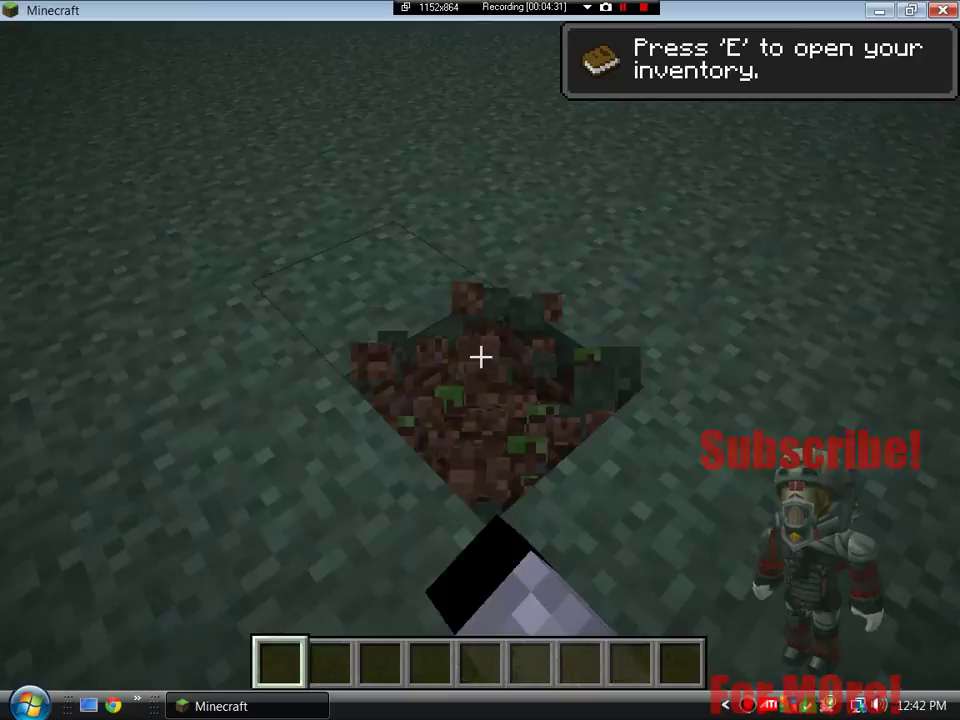
{"action": "left_click", "coordinate": [481, 357]}
Look through the Building Blocks category of the creative inventory
{"action": "key", "text": "e"}
{"action": "scroll", "coordinate": [500, 290], "scroll_direction": "down", "scroll_amount": 5}
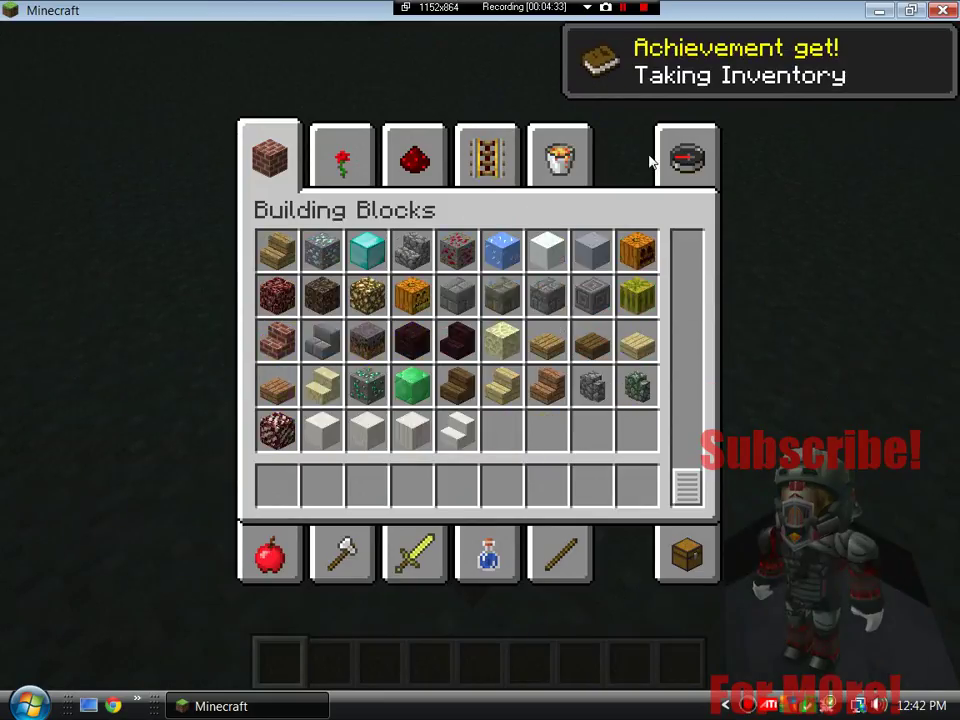
{"action": "scroll", "coordinate": [642, 238], "scroll_direction": "up", "scroll_amount": 5}
{"action": "scroll", "coordinate": [670, 260], "scroll_direction": "down", "scroll_amount": 6}
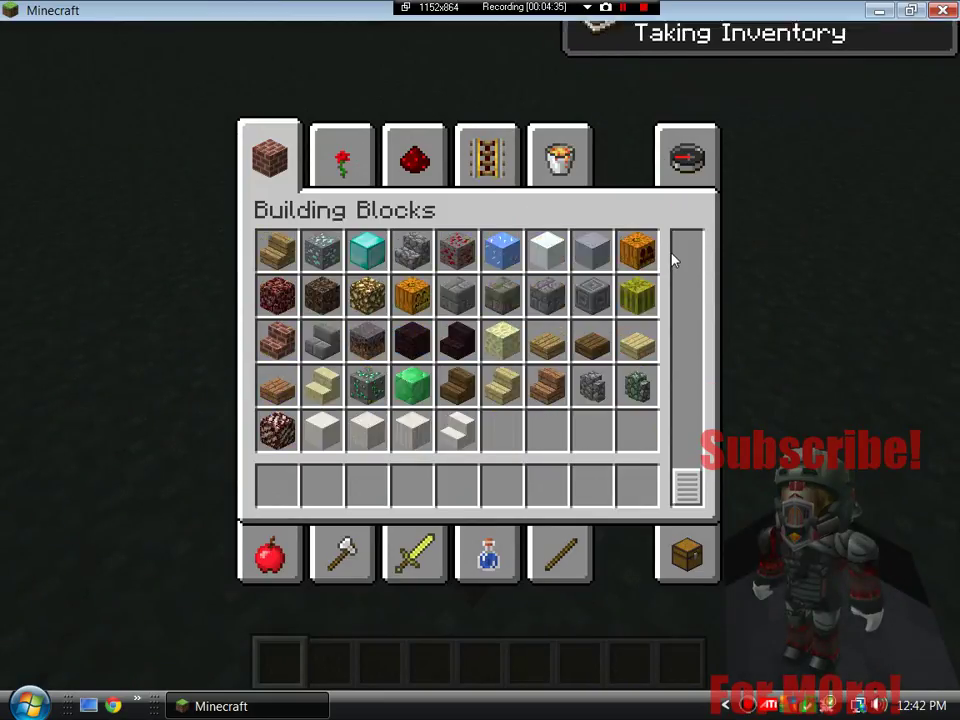
{"action": "scroll", "coordinate": [607, 385], "scroll_direction": "up", "scroll_amount": 6}
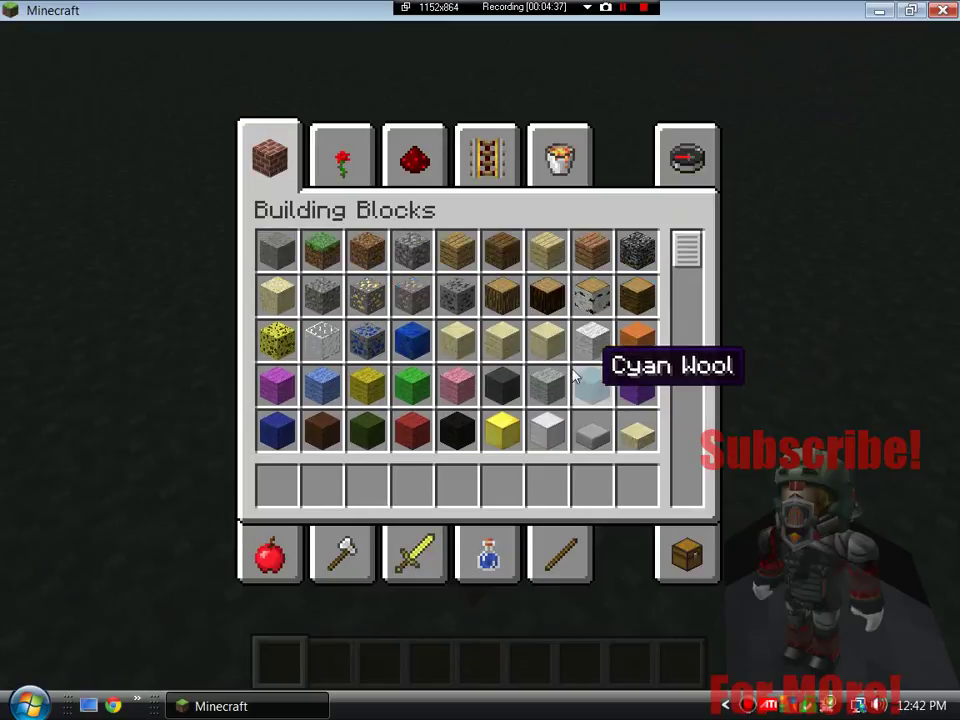
{"action": "scroll", "coordinate": [378, 418], "scroll_direction": "down", "scroll_amount": 6}
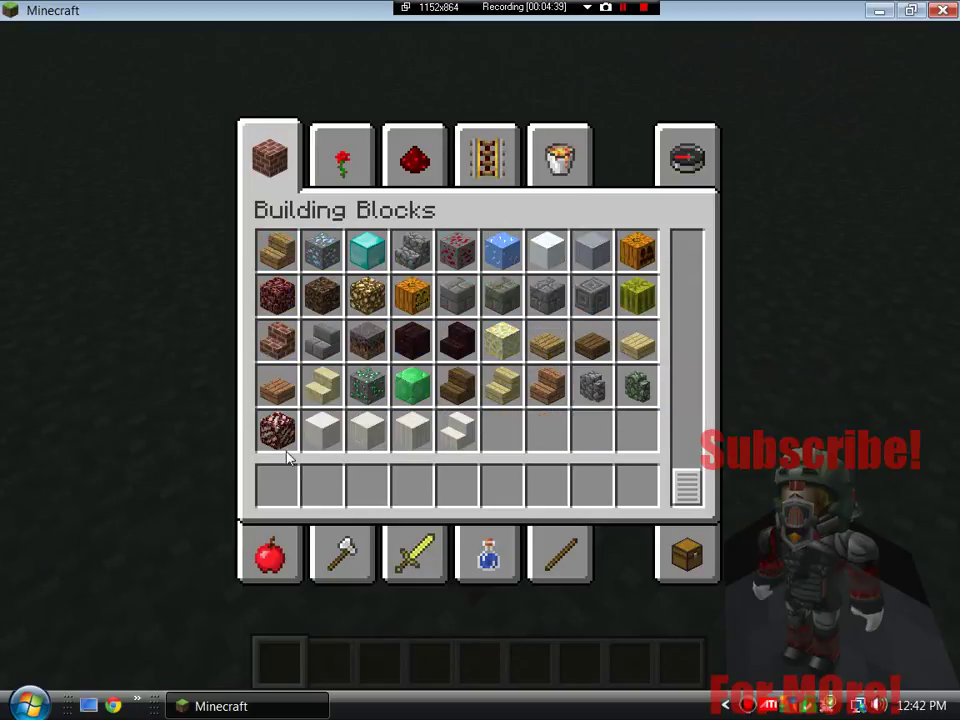
{"action": "scroll", "coordinate": [497, 390], "scroll_direction": "up", "scroll_amount": 6}
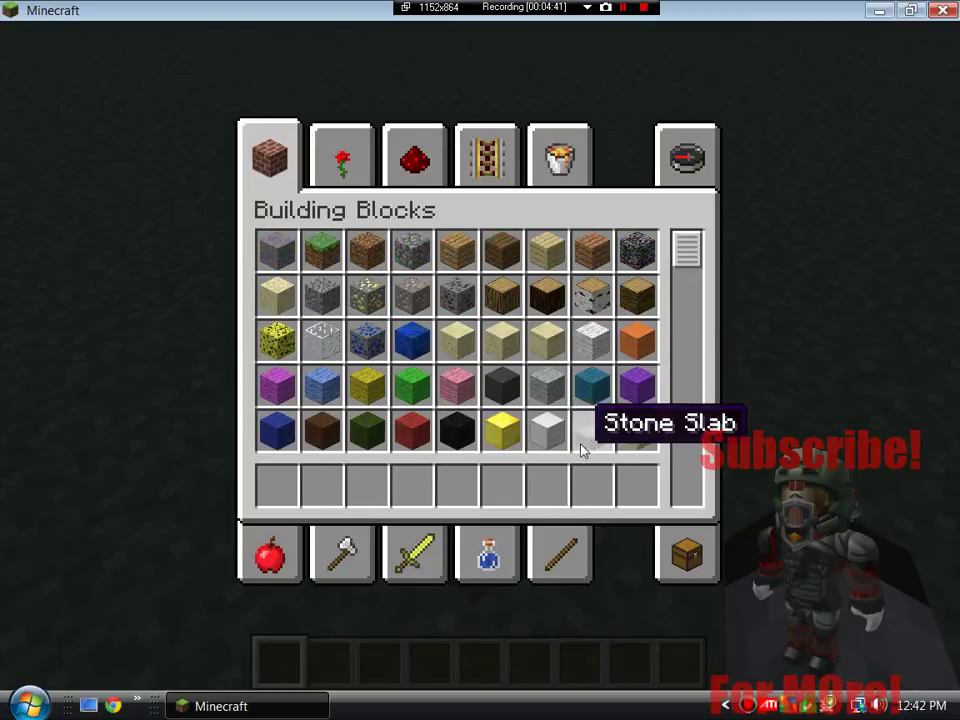
{"action": "scroll", "coordinate": [690, 445], "scroll_direction": "down", "scroll_amount": 2}
{"action": "scroll", "coordinate": [690, 445], "scroll_direction": "down", "scroll_amount": 4}
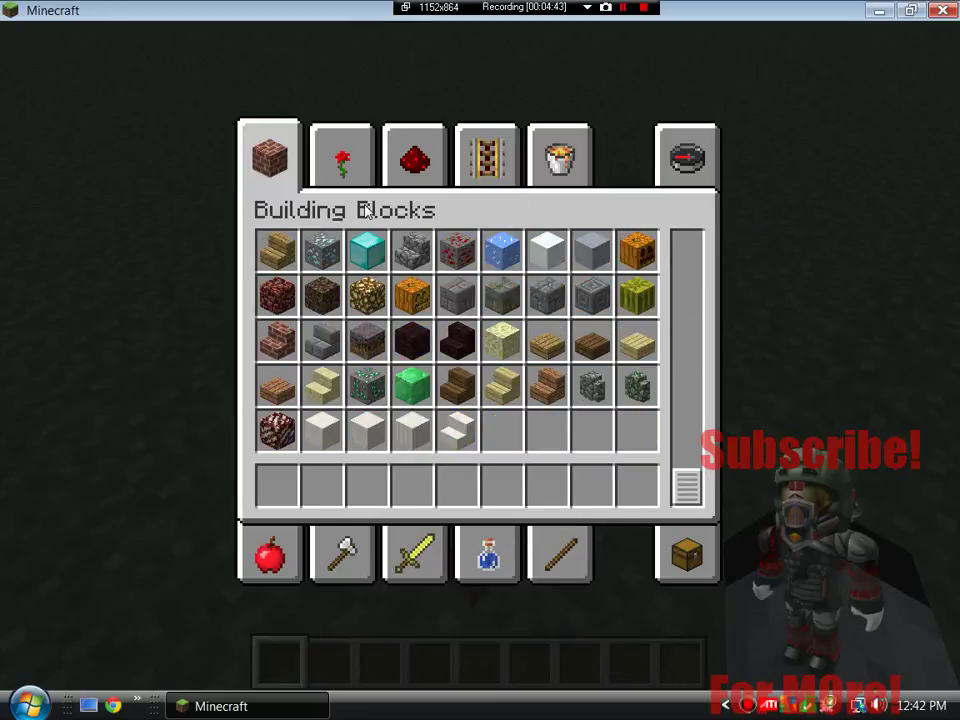
Put Jungle Leaves from the Decoration Blocks category into the first hotbar slot and close the inventory
{"action": "left_click", "coordinate": [341, 158]}
{"action": "left_click", "coordinate": [486, 155]}
{"action": "left_click", "coordinate": [341, 155]}
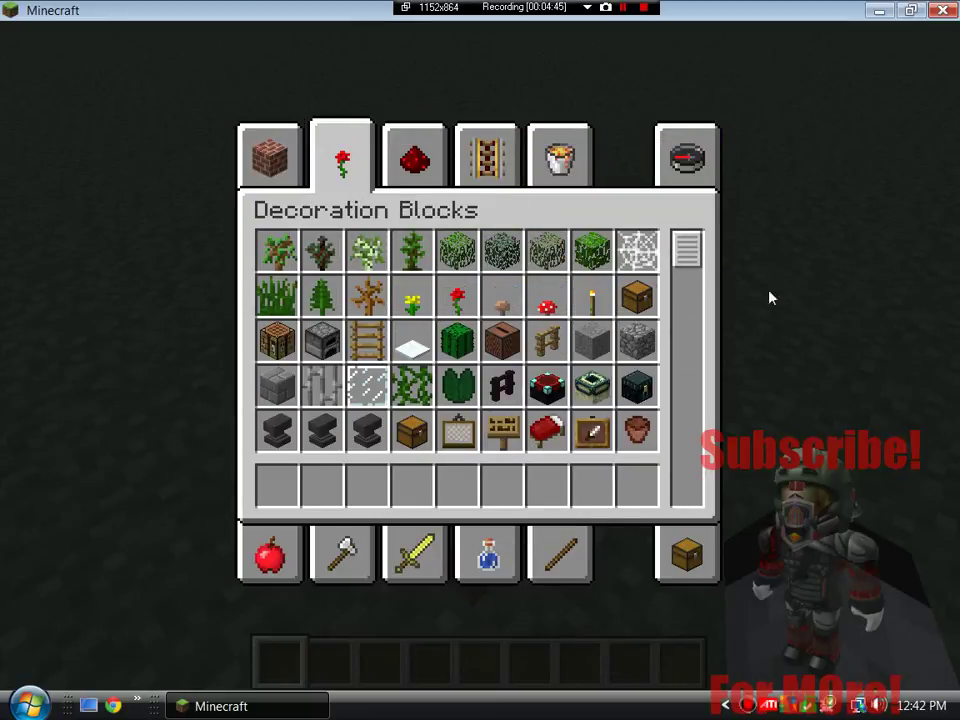
{"action": "left_click", "coordinate": [583, 248]}
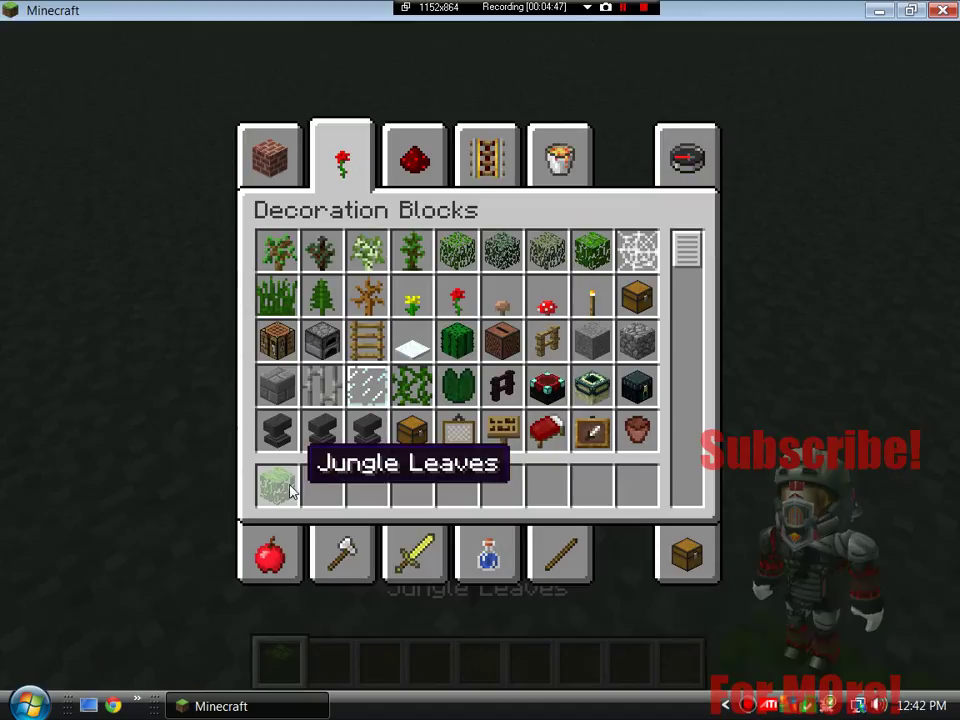
{"action": "key", "text": "e"}
Place several Jungle Leaves blocks in and around the dug hole, including a raised column
{"action": "right_click", "coordinate": [480, 357]}
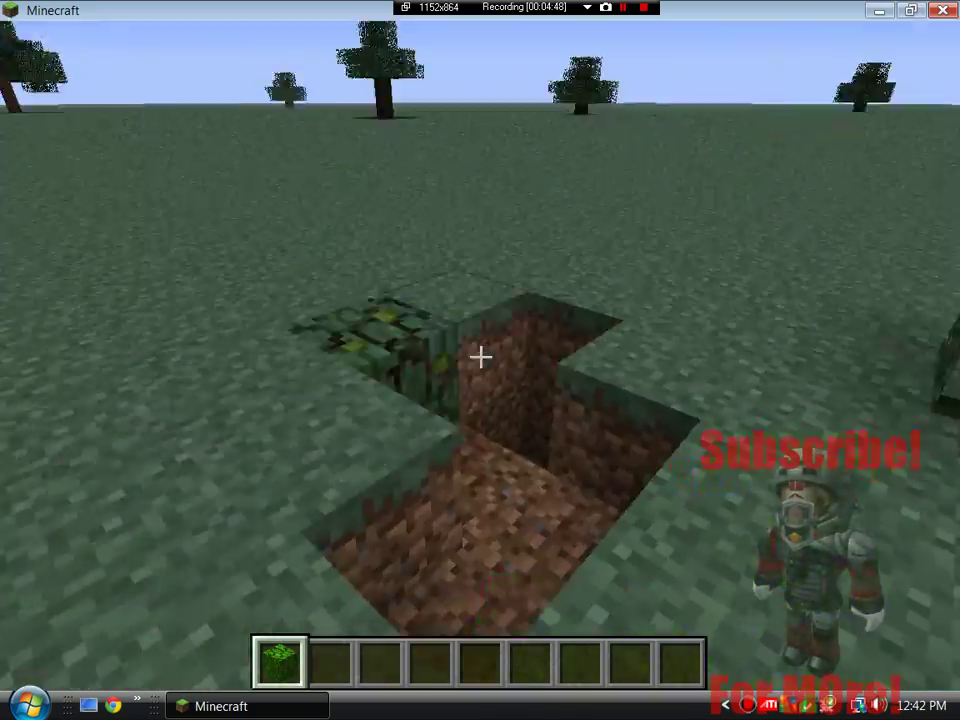
{"action": "right_click", "coordinate": [480, 357]}
{"action": "right_click", "coordinate": [480, 357]}
{"action": "right_click", "coordinate": [480, 357]}
{"action": "right_click", "coordinate": [480, 357]}
{"action": "key", "text": "space"}
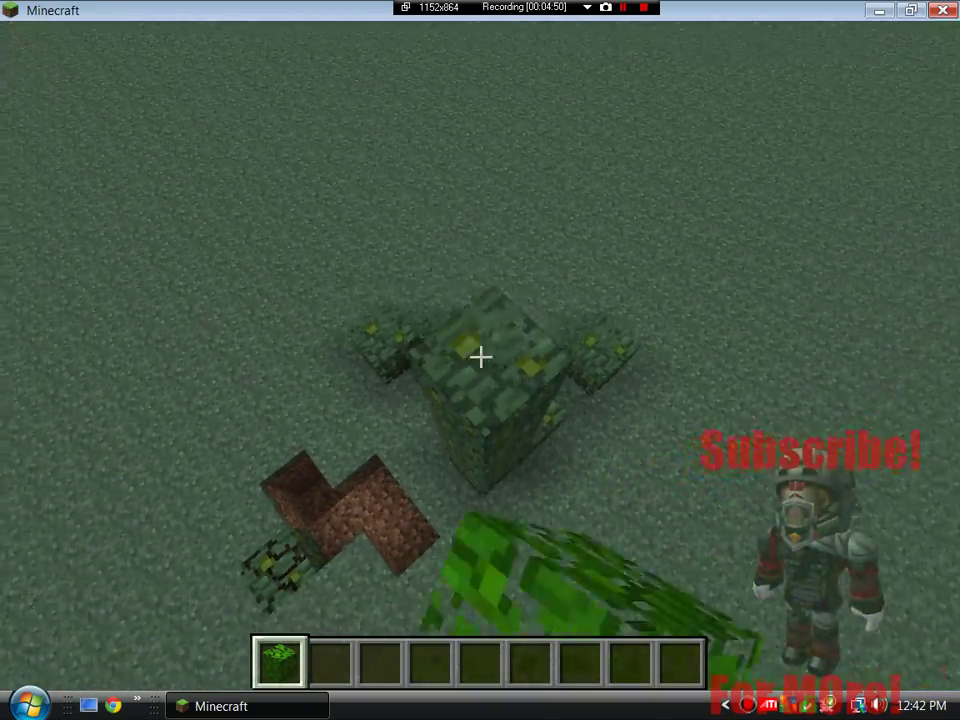
Dig a wide rectangular pit in the grass beside the leaves and add a Grass Block to the second hotbar slot
{"action": "key", "text": "shift"}
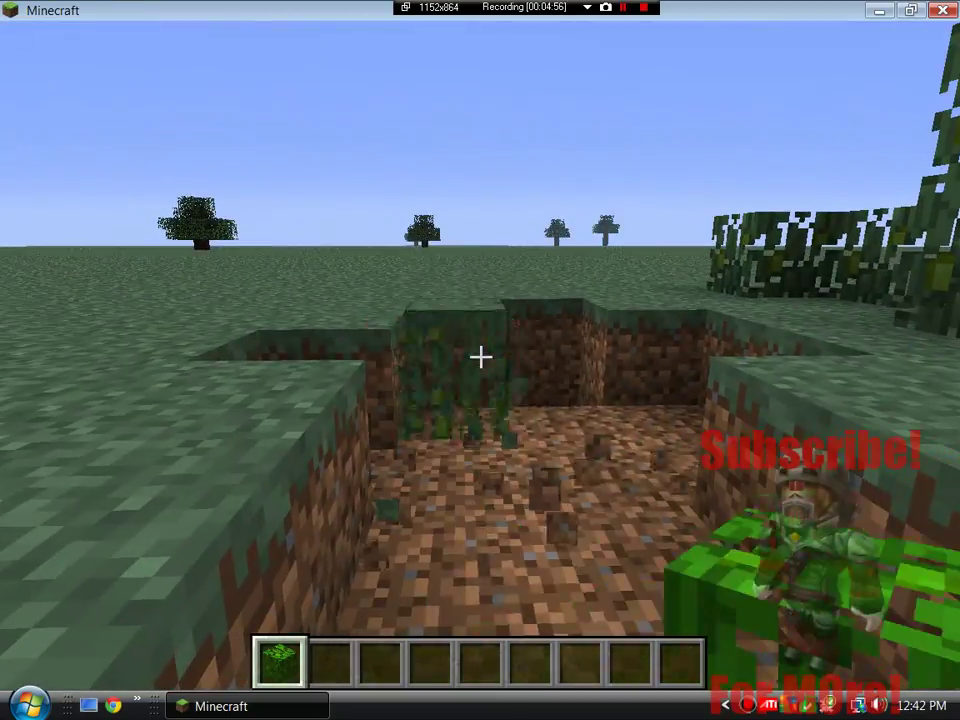
{"action": "left_click", "coordinate": [481, 357]}
{"action": "key", "text": "w"}
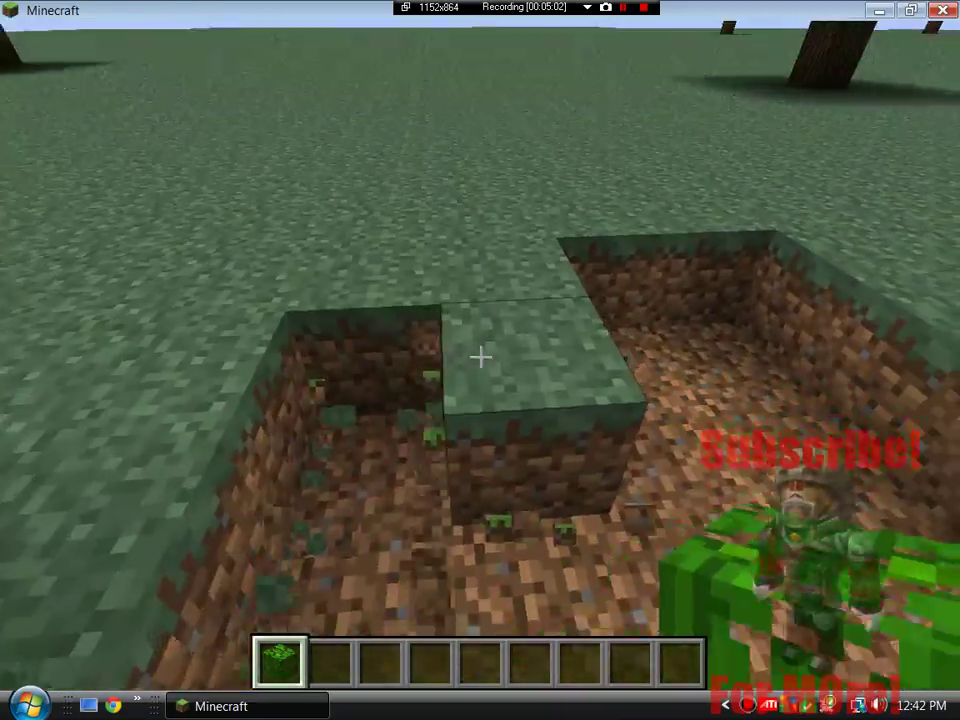
{"action": "left_click", "coordinate": [481, 357]}
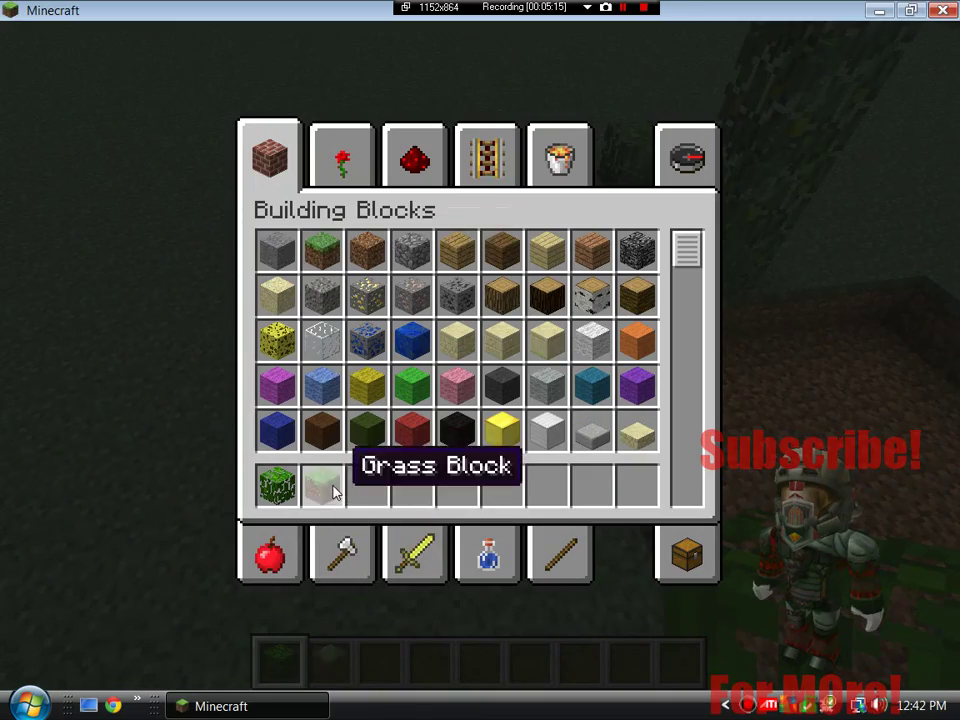
{"action": "key", "text": "e"}
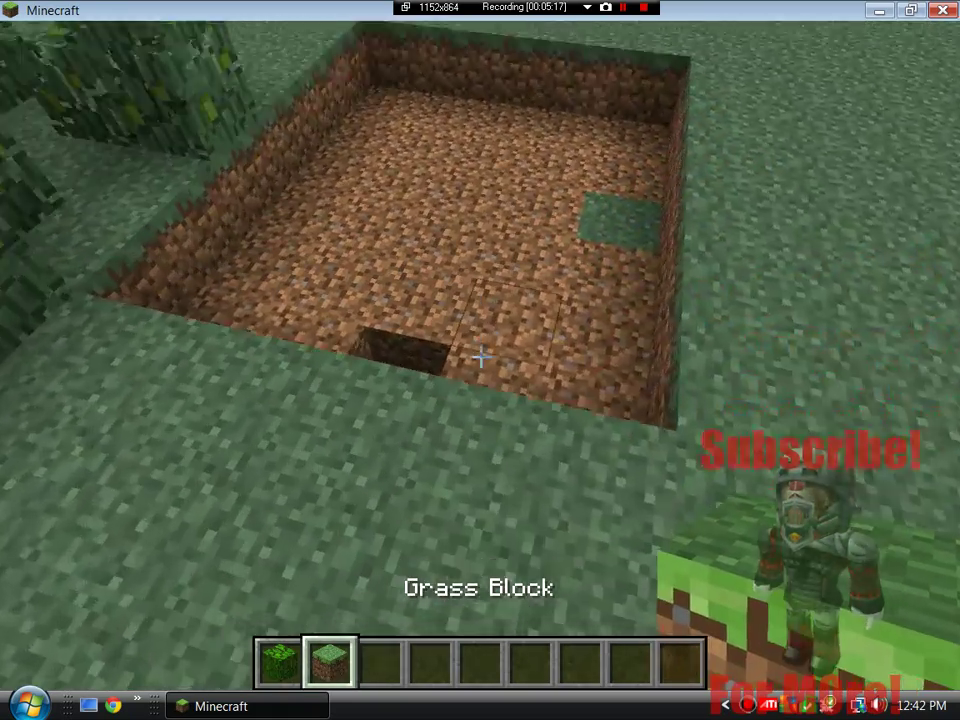
Fill the deeper hole in the pit floor with a Grass Block and fly up above the pit
{"action": "key", "text": "q"}
{"action": "key", "text": "w"}
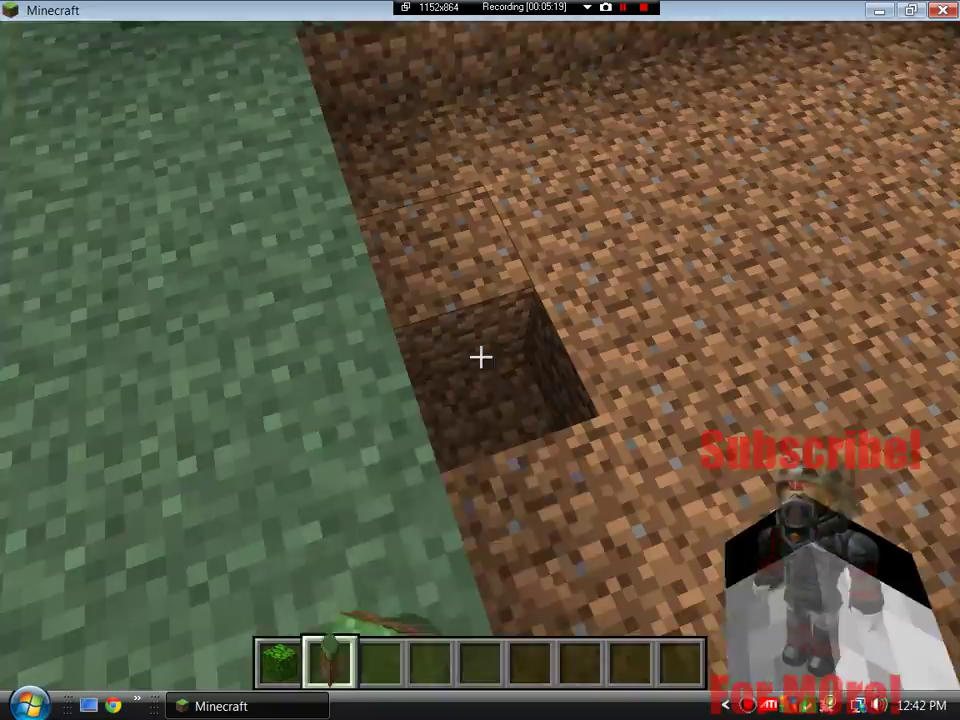
{"action": "key", "text": "space"}
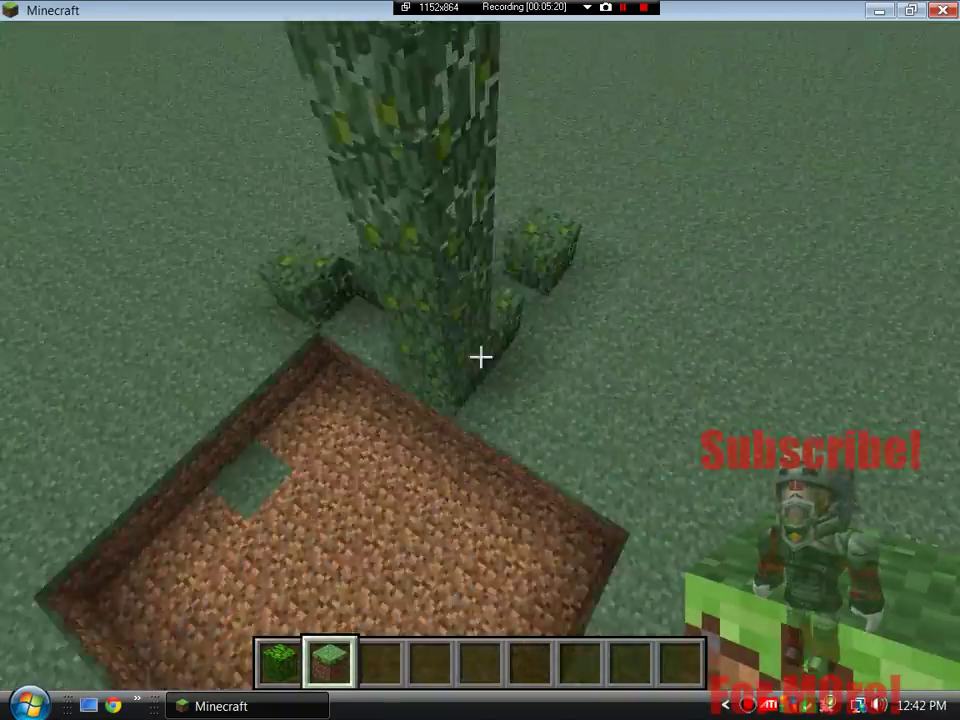
Break the raised Jungle Leaves column from above and clear the remaining leaves blocks beside the pit
{"action": "key", "text": "shift"}
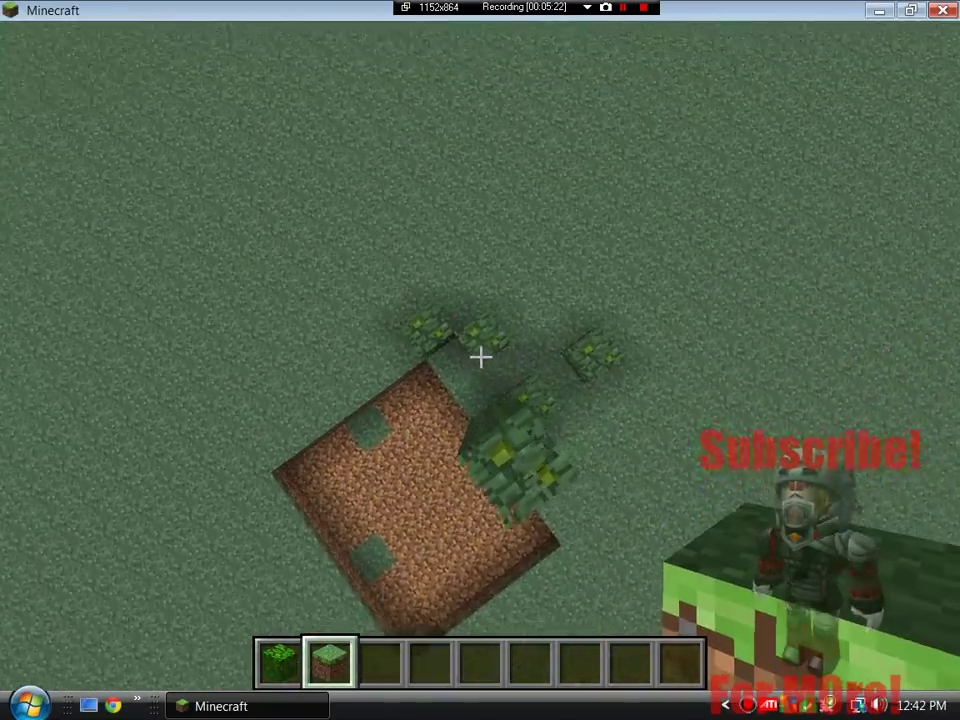
{"action": "key", "text": "shift"}
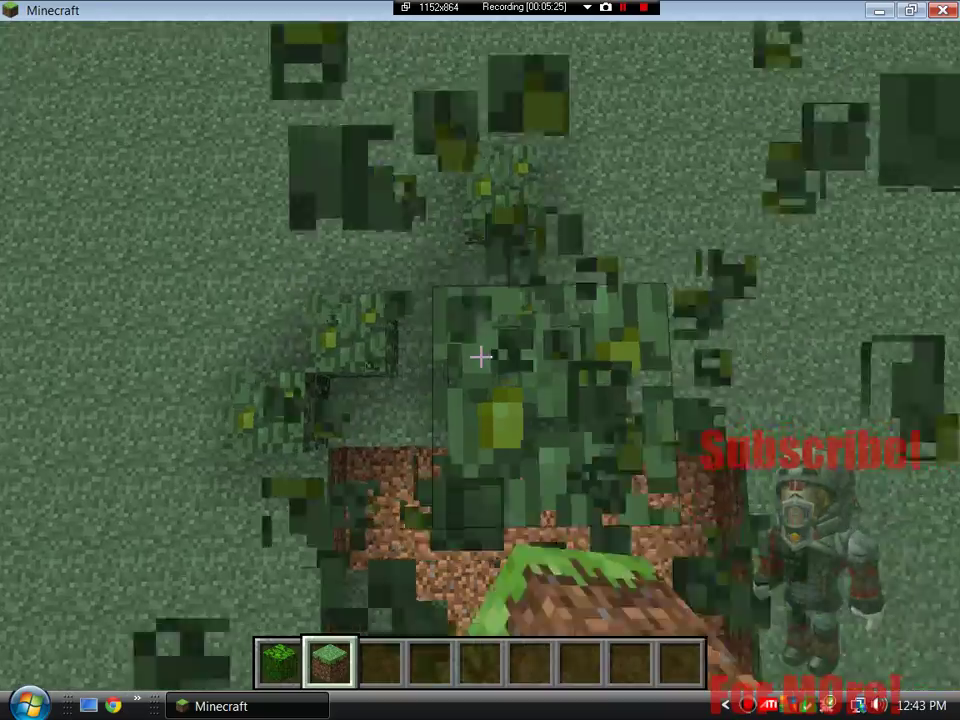
{"action": "key", "text": "shift"}
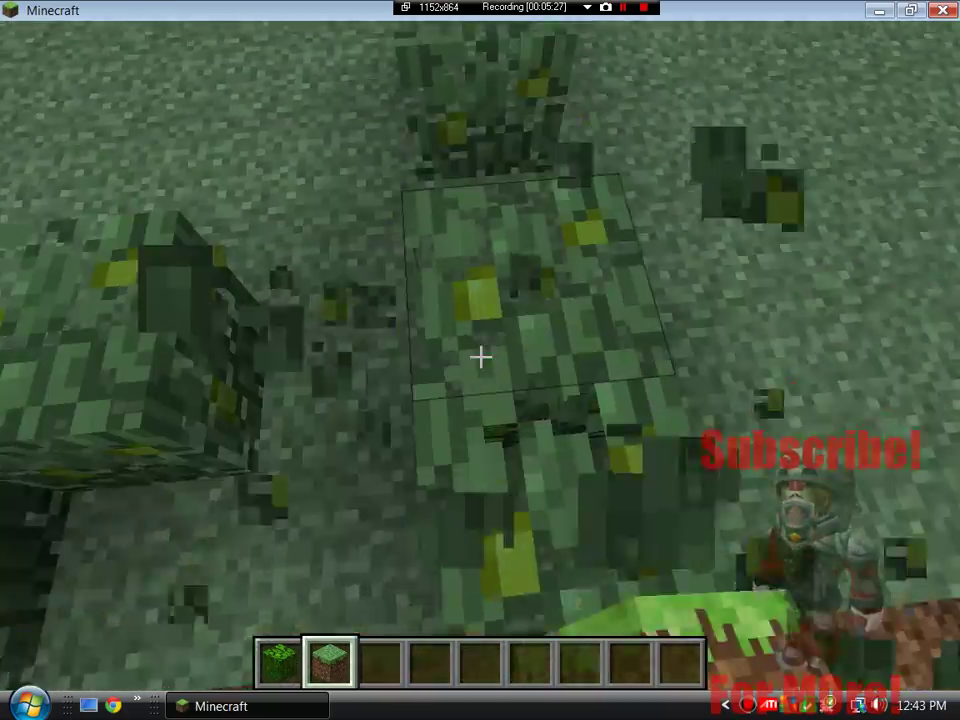
{"action": "left_click", "coordinate": [480, 358]}
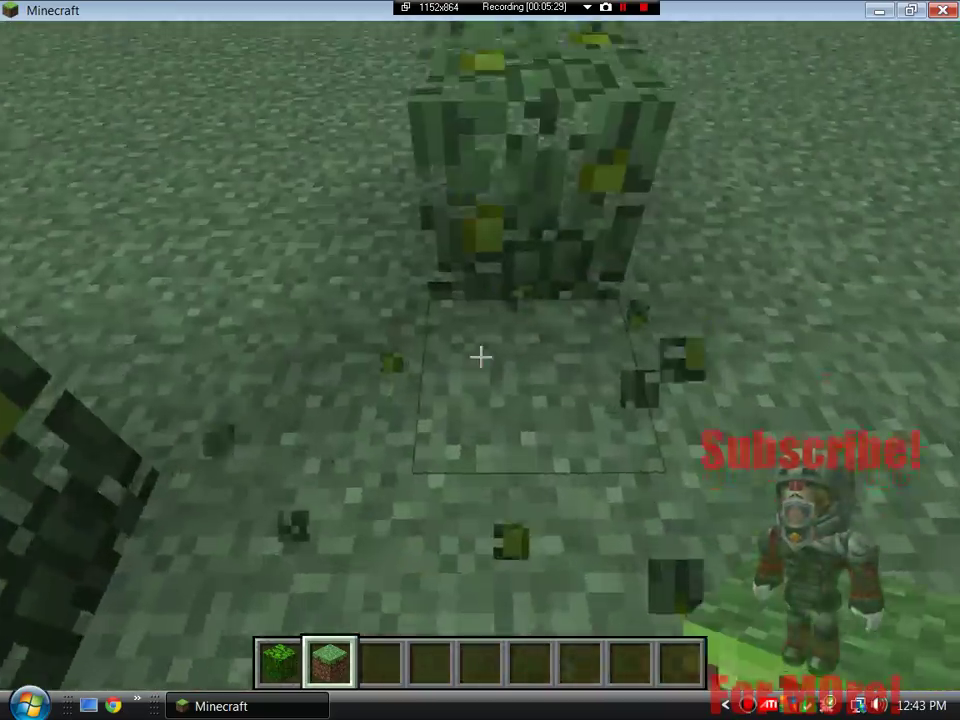
{"action": "left_click", "coordinate": [480, 358]}
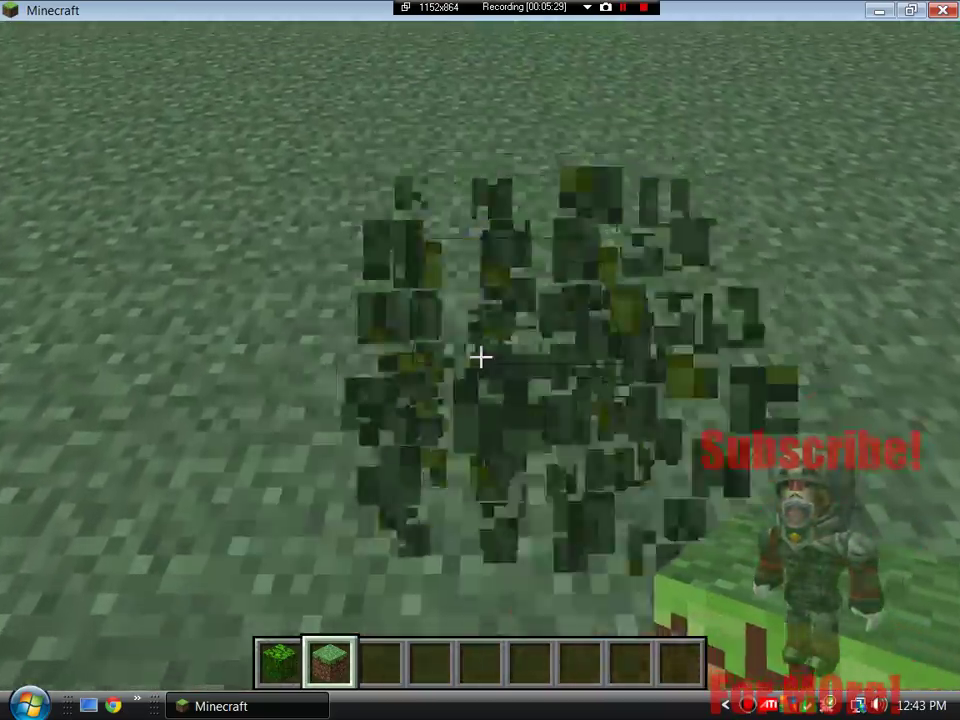
{"action": "left_click", "coordinate": [480, 358]}
{"action": "left_click", "coordinate": [480, 358]}
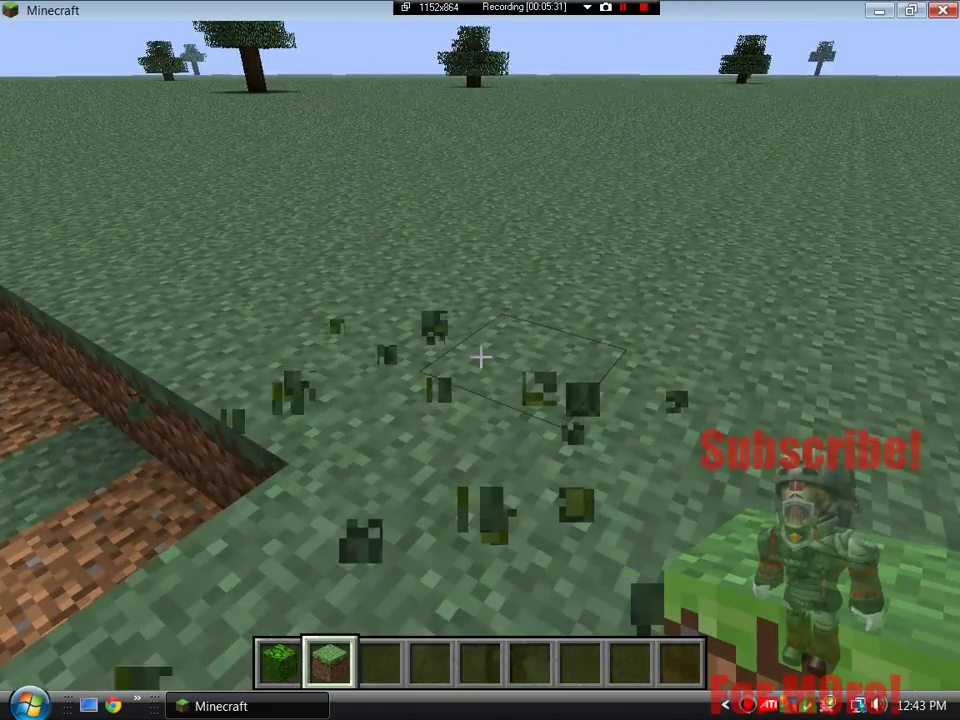